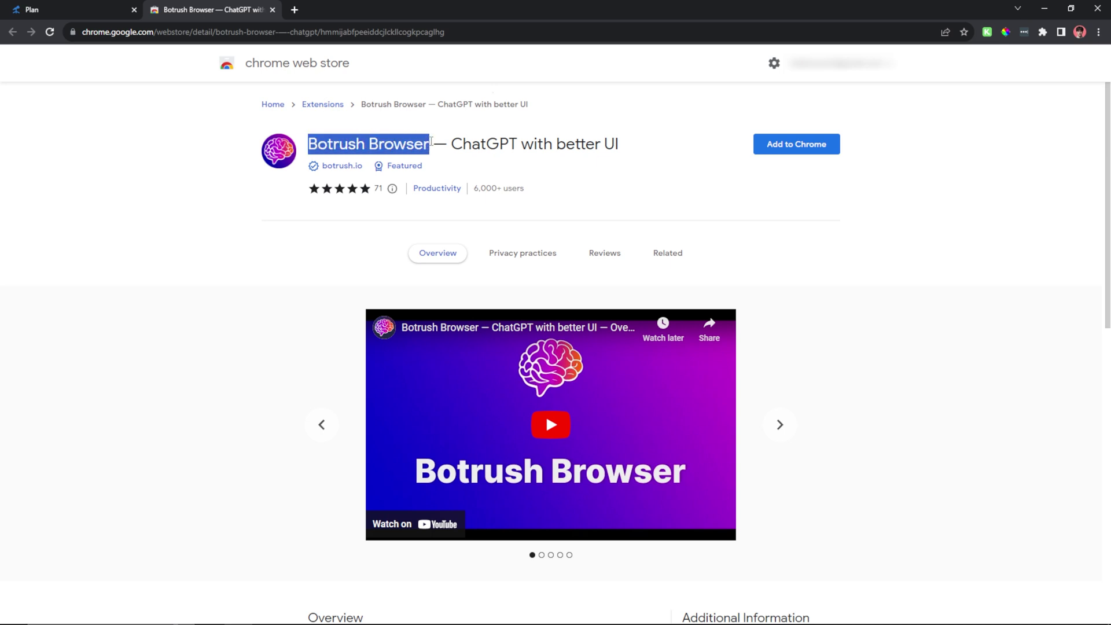
- Add the Botrush Browser — ChatGPT with better UI extension to Chrome and confirm installation
click(455, 143)
click(632, 147)
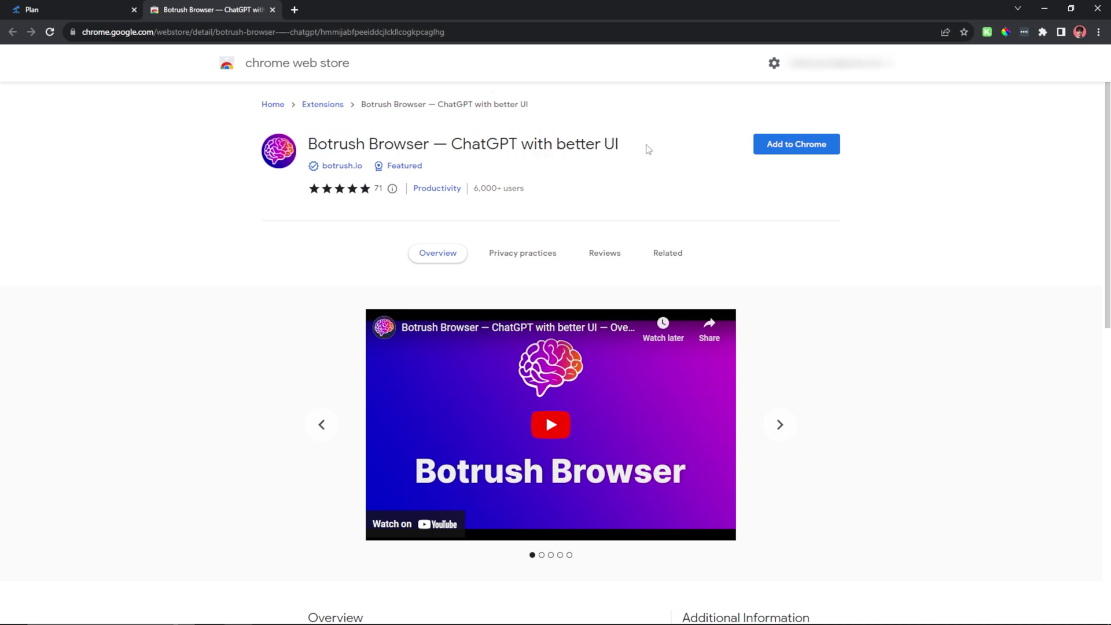
click(799, 150)
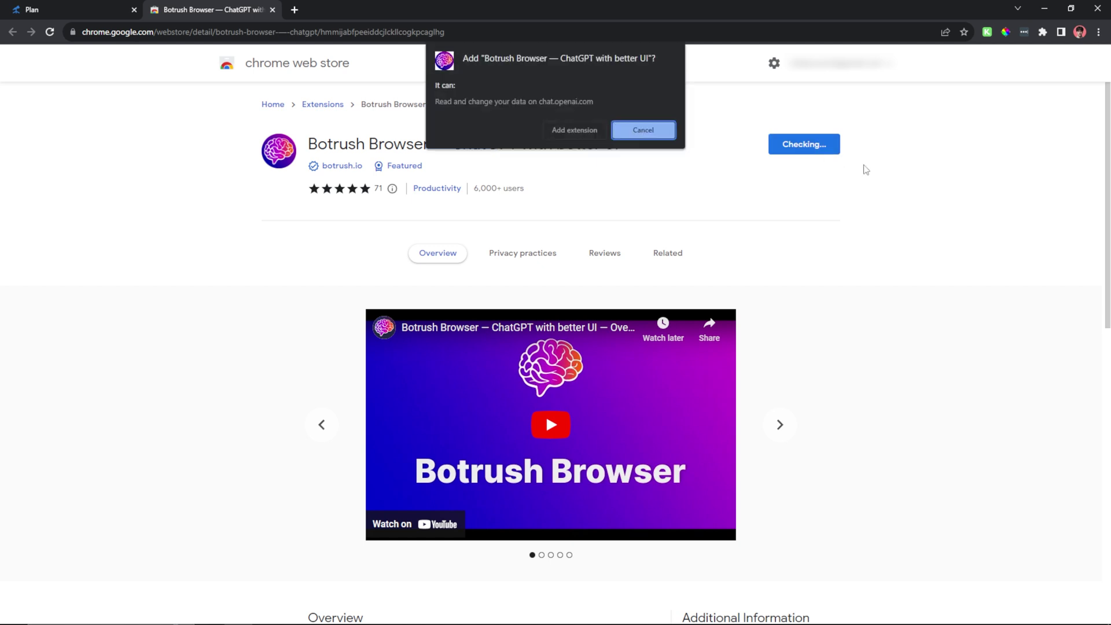
click(581, 133)
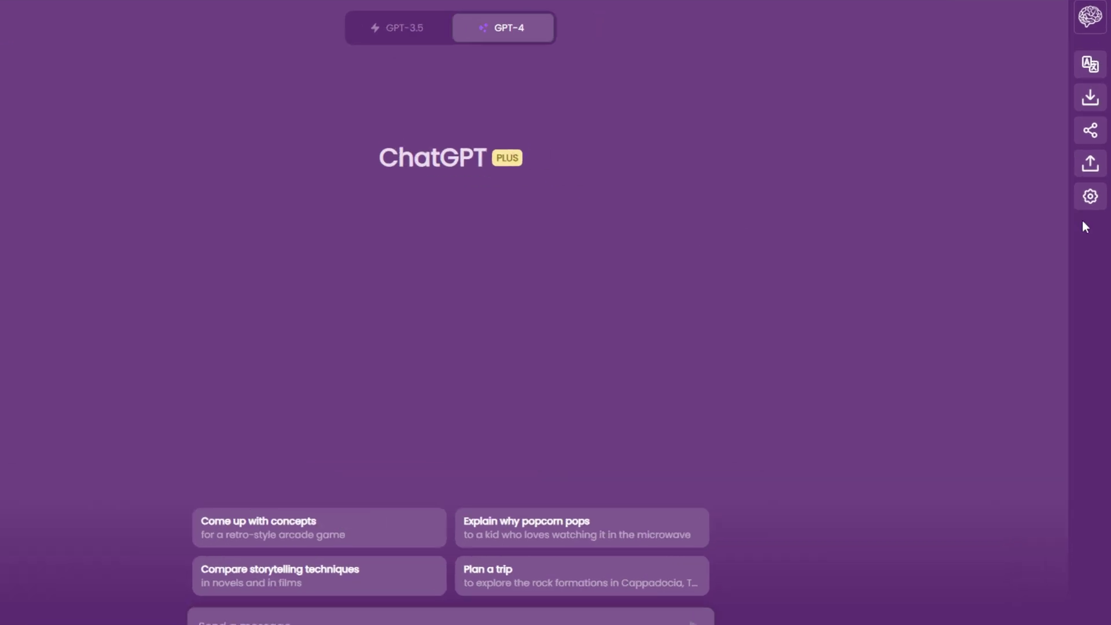
- In Botrush settings, keep Dark mode and try several colour schemes before choosing Quincy
click(1086, 168)
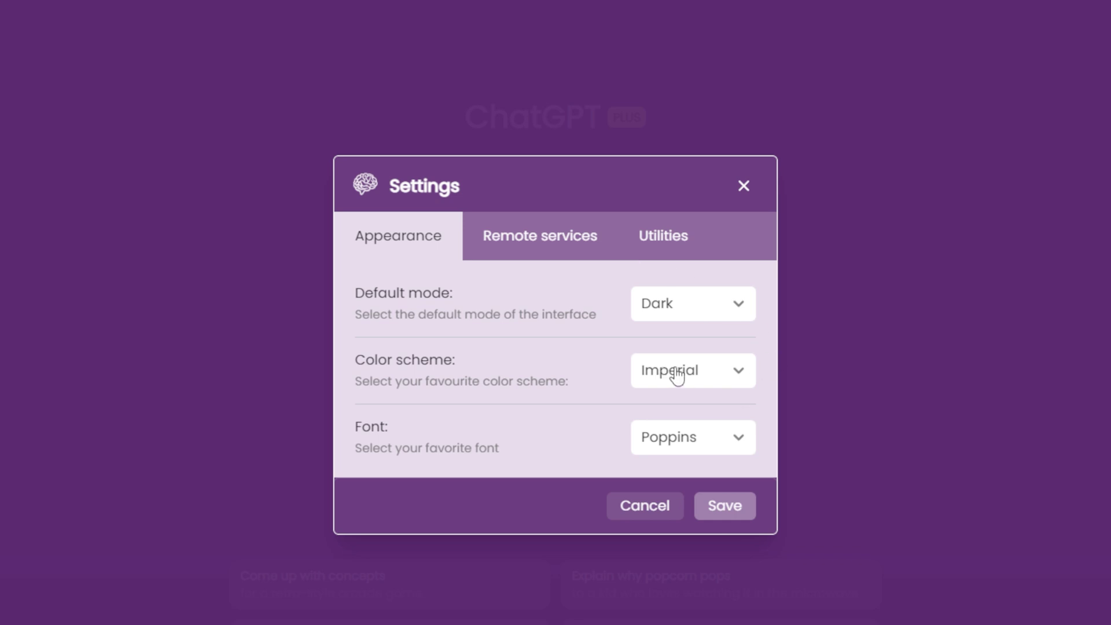
click(692, 307)
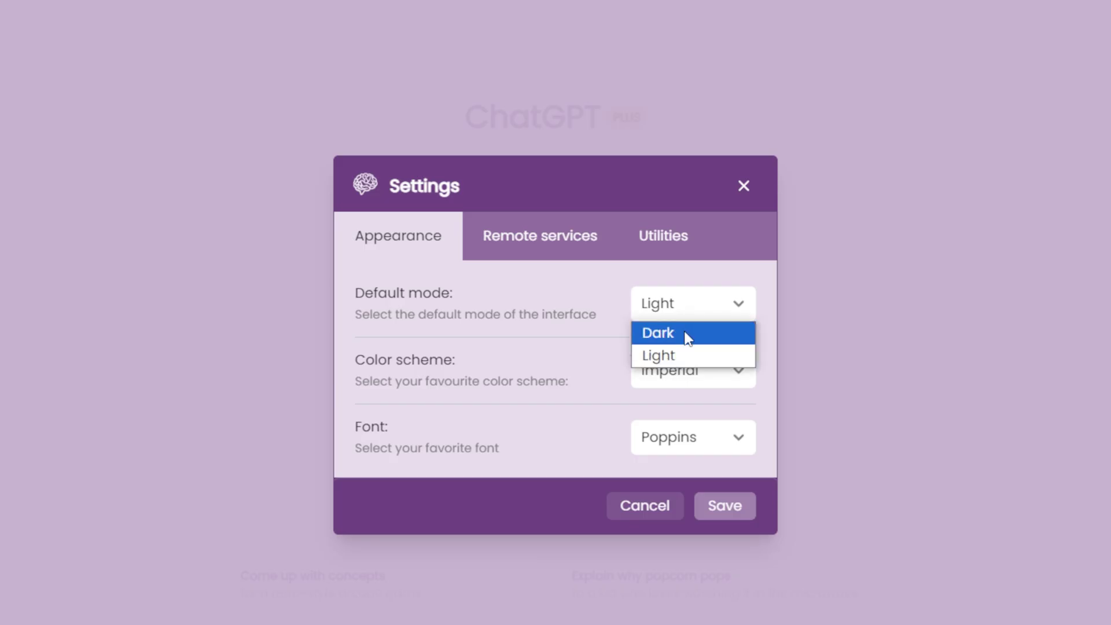
click(685, 336)
click(723, 379)
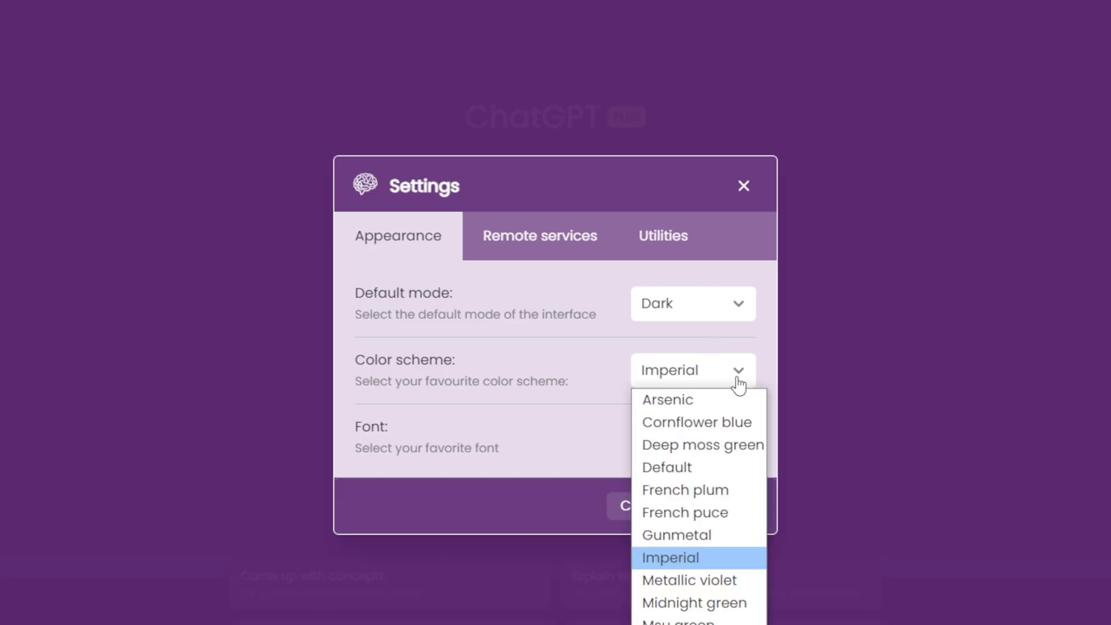
click(717, 405)
click(693, 370)
click(697, 422)
click(683, 371)
click(696, 446)
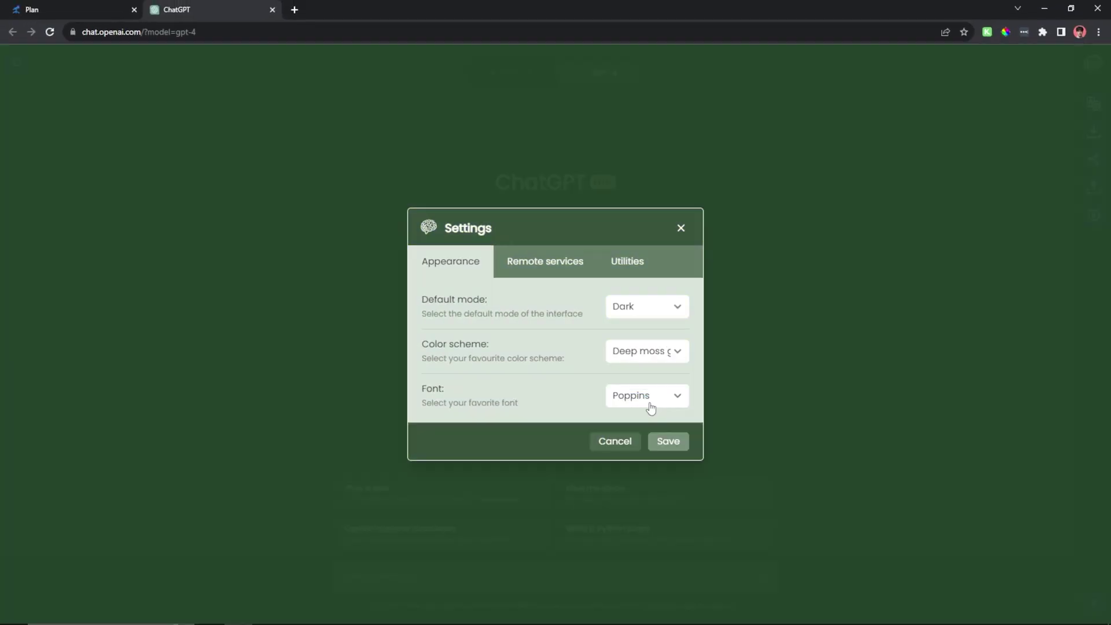
click(656, 351)
click(651, 416)
click(657, 355)
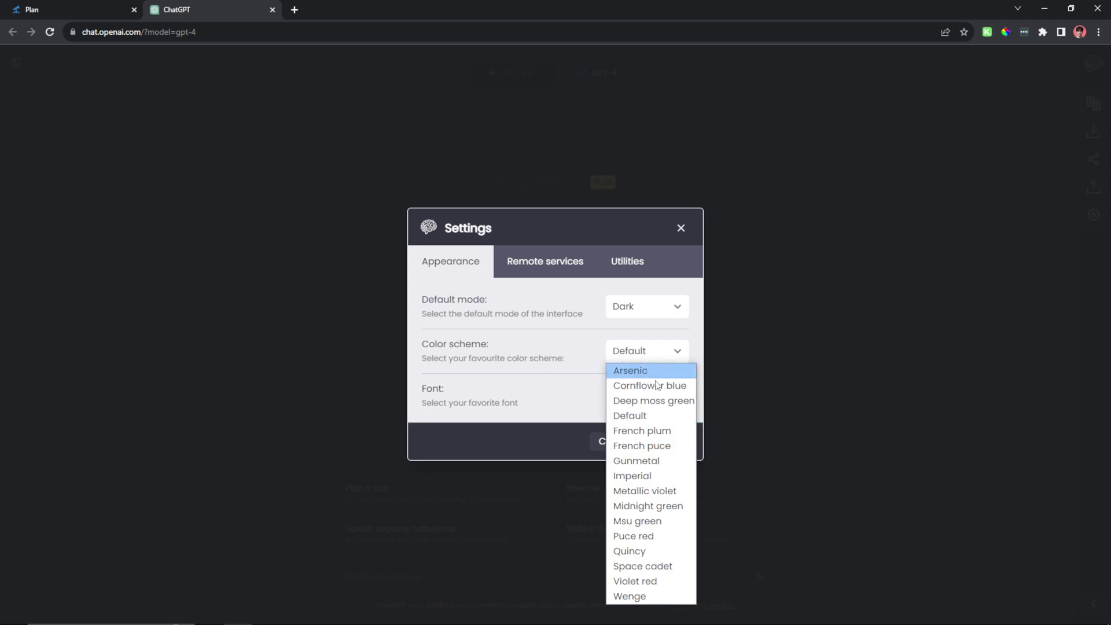
click(642, 430)
click(647, 351)
click(630, 551)
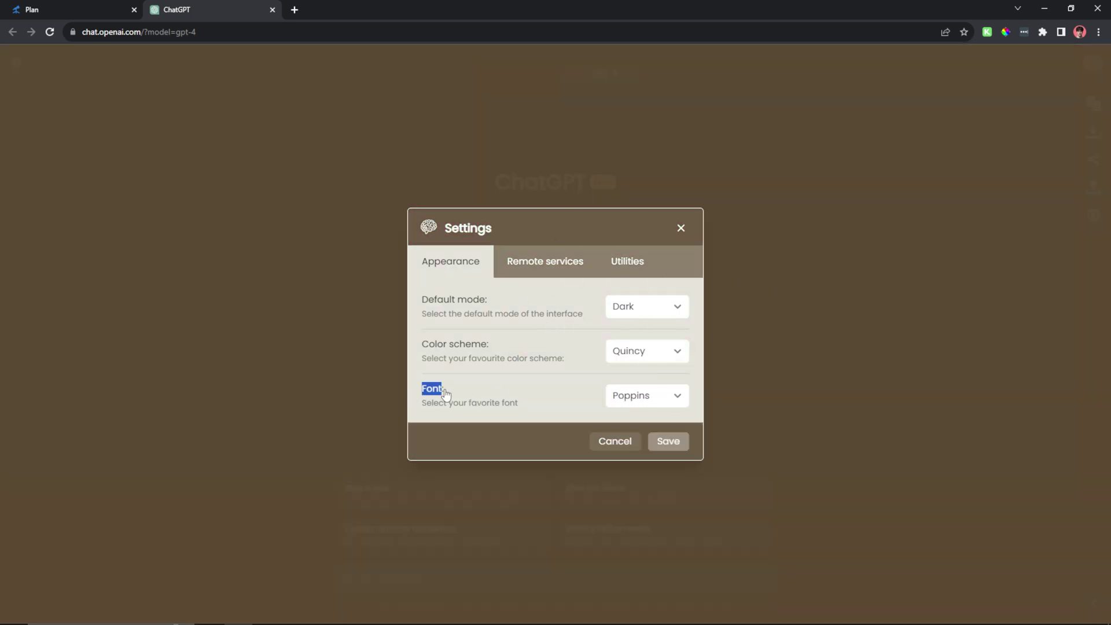
- Choose Montserrat as the interface font and save the appearance settings
click(665, 397)
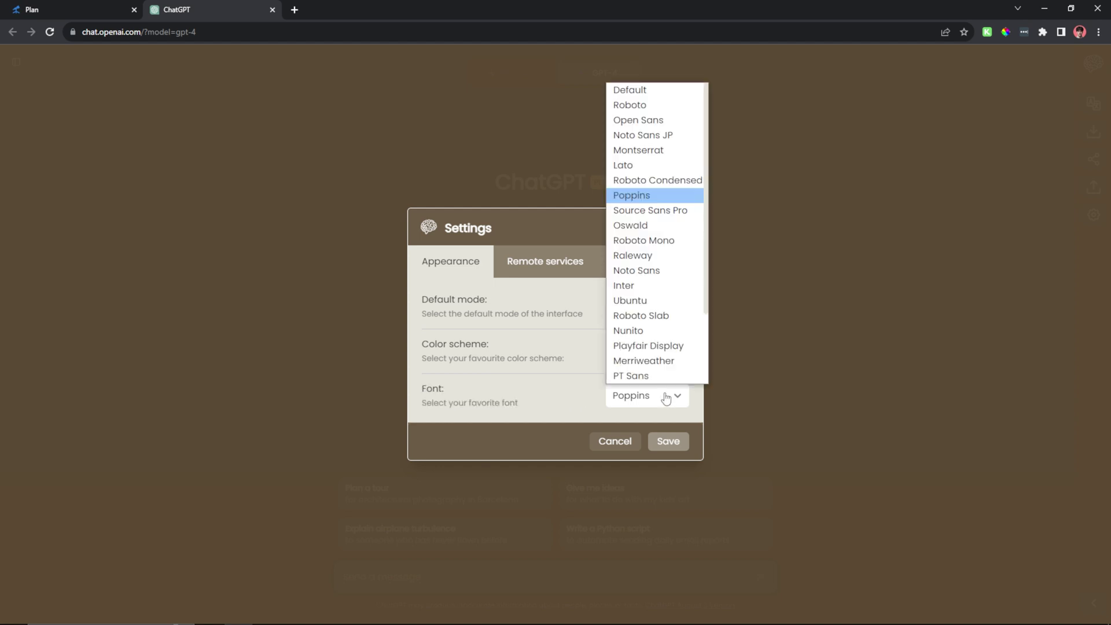
scroll(653, 330, down, 2)
scroll(652, 330, down, 2)
scroll(659, 359, up, 5)
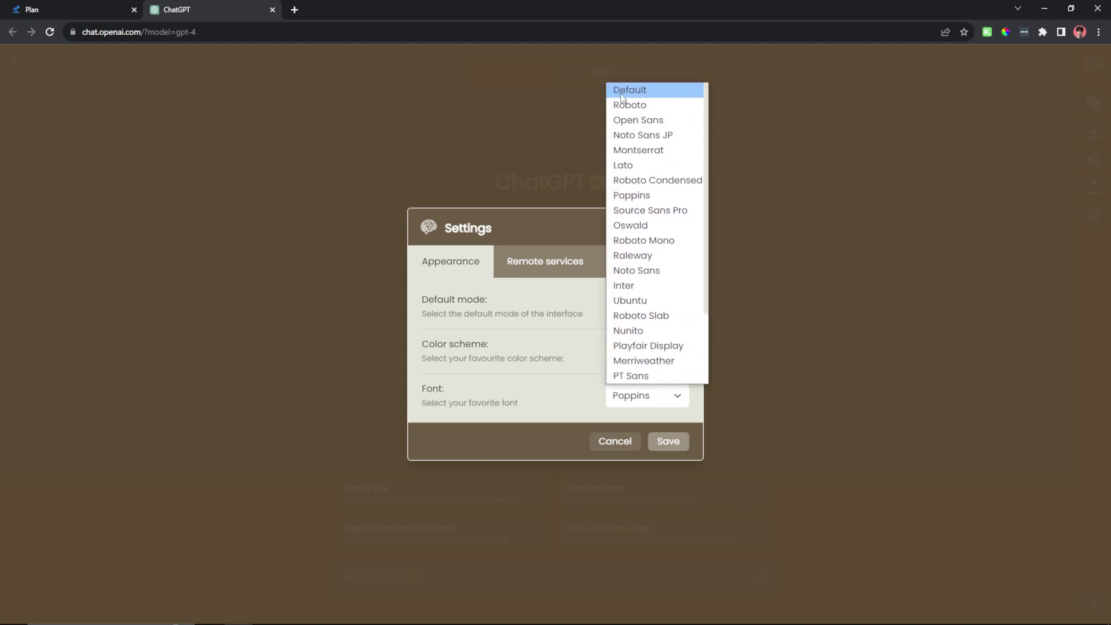
click(660, 152)
click(671, 440)
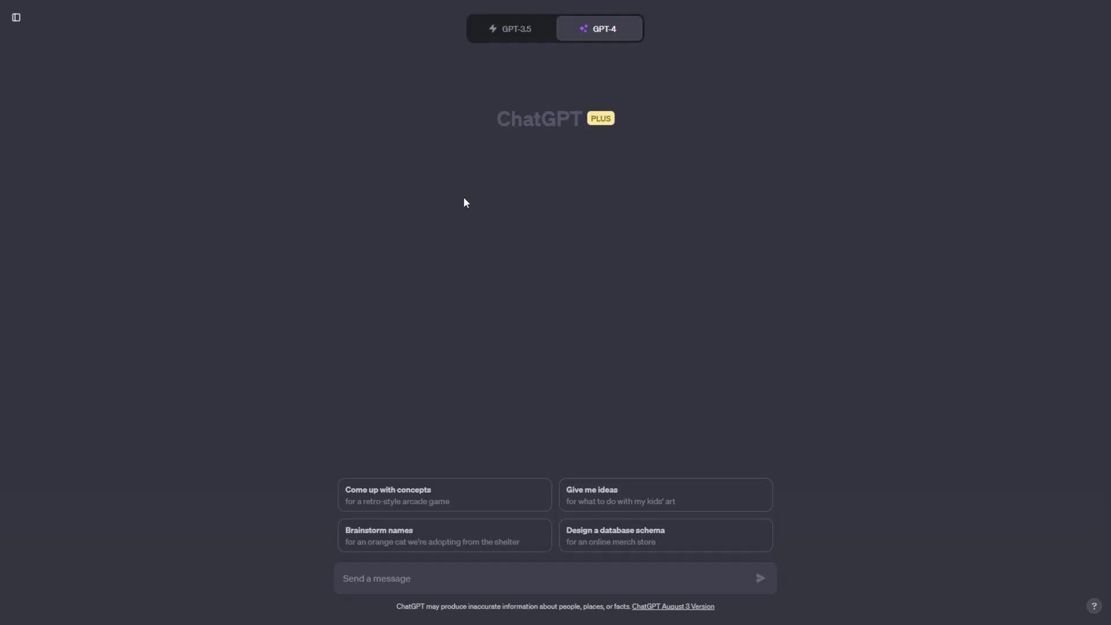
- Open Custom instructions and toggle Enable for new chats off and back on
click(17, 21)
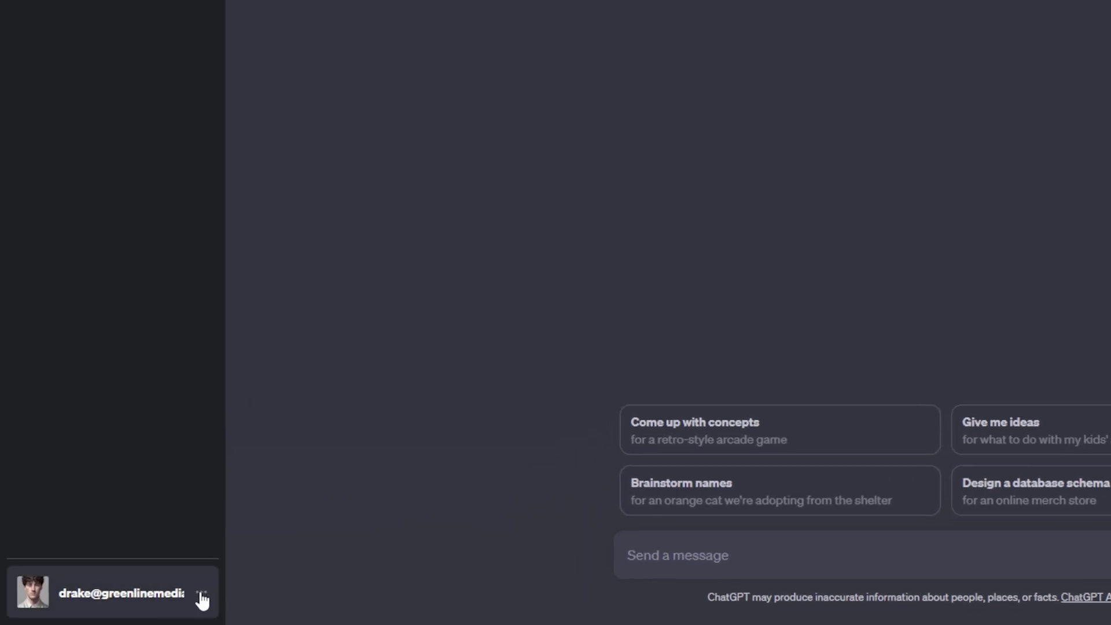
click(202, 599)
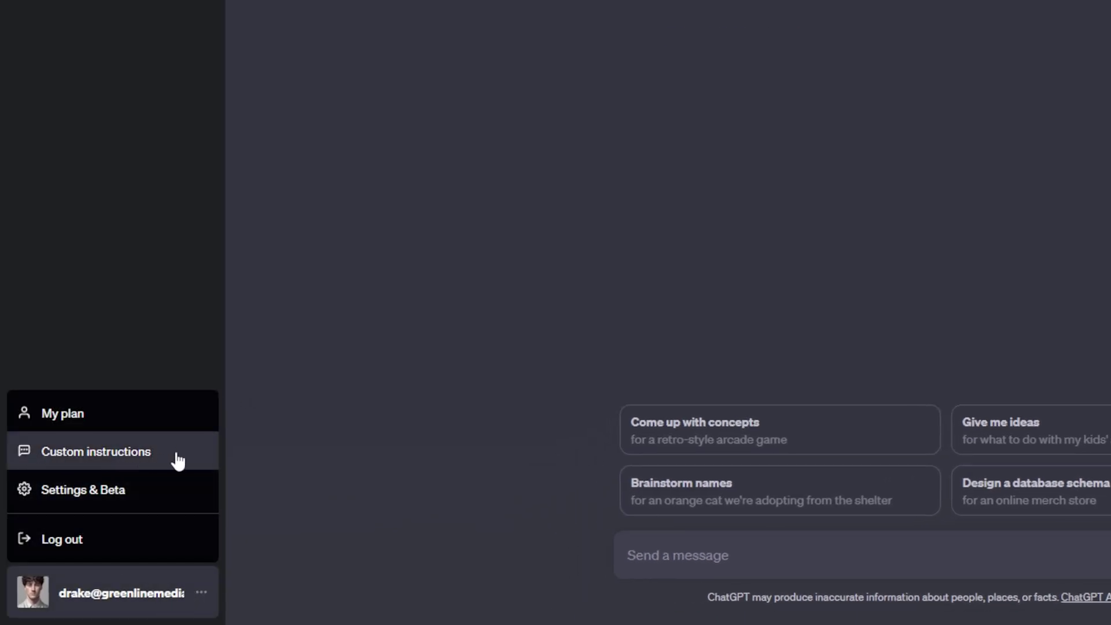
click(187, 456)
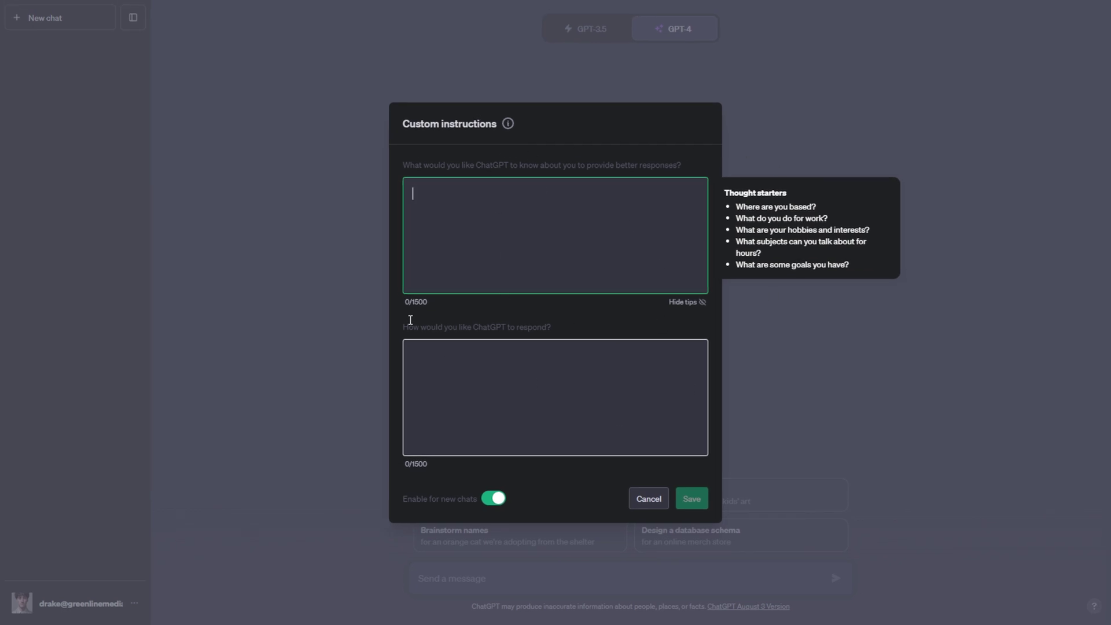
click(491, 373)
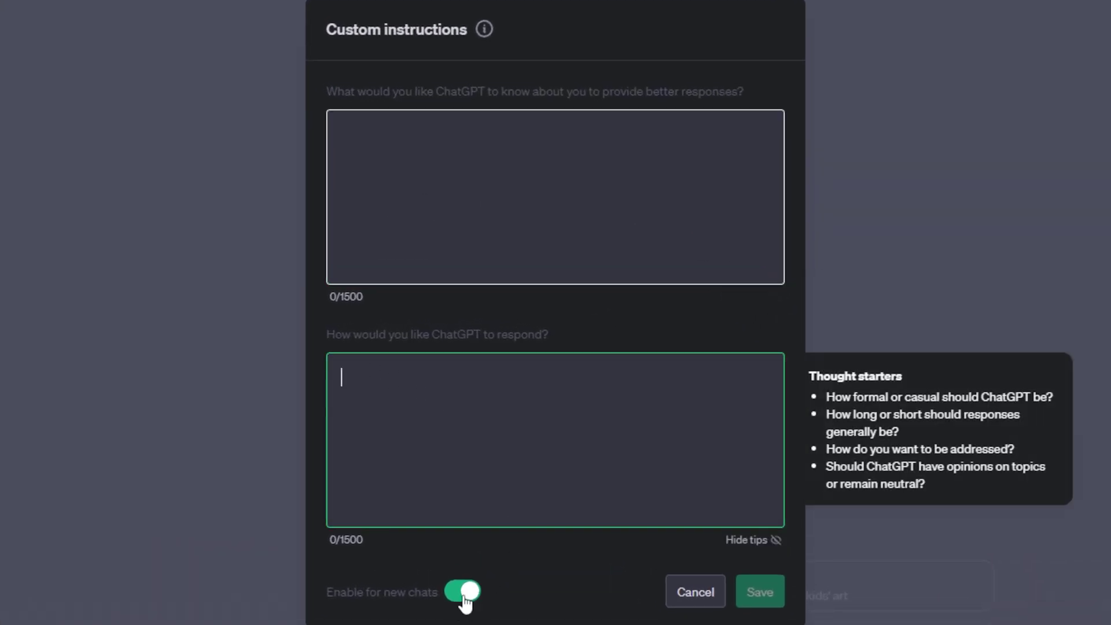
click(467, 596)
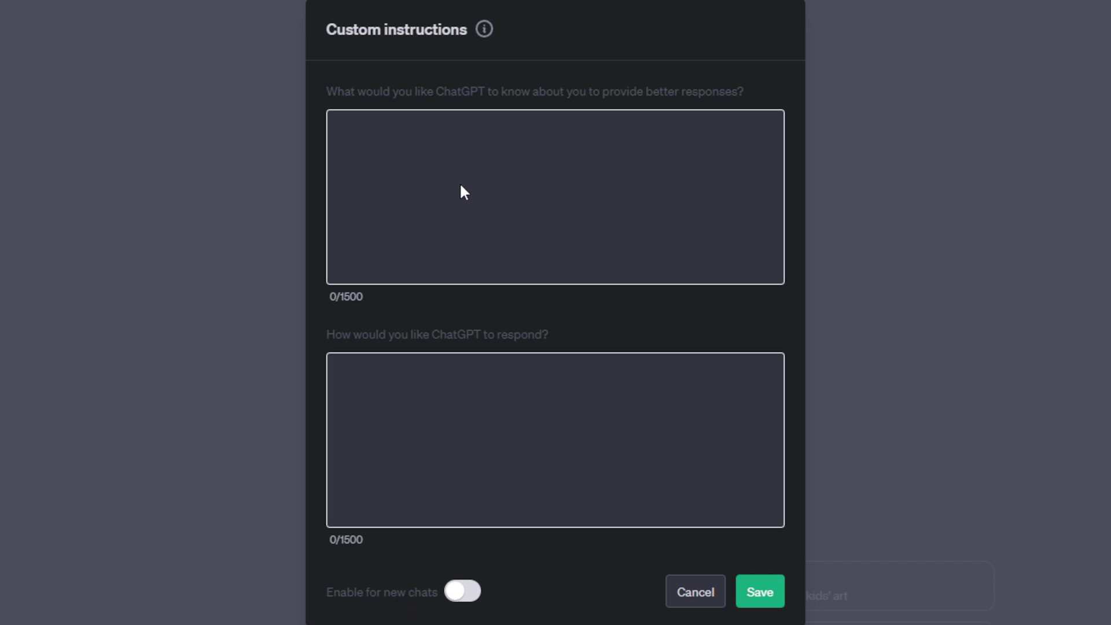
click(481, 596)
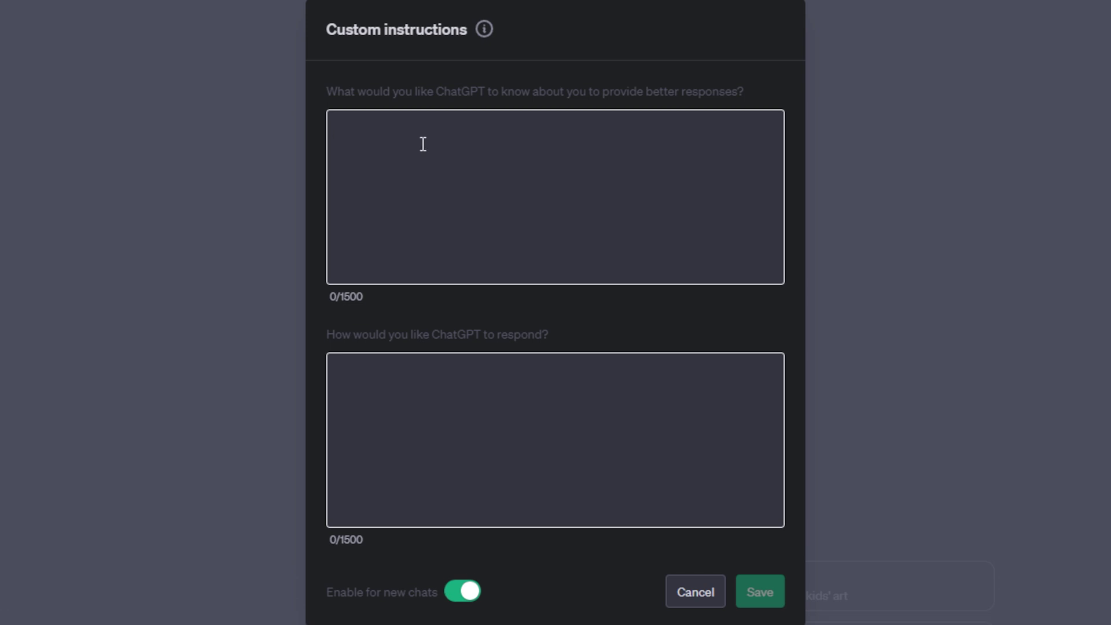
- Review the empty about-you and how-to-respond boxes, highlighting the about-you question
click(363, 136)
click(412, 436)
click(398, 146)
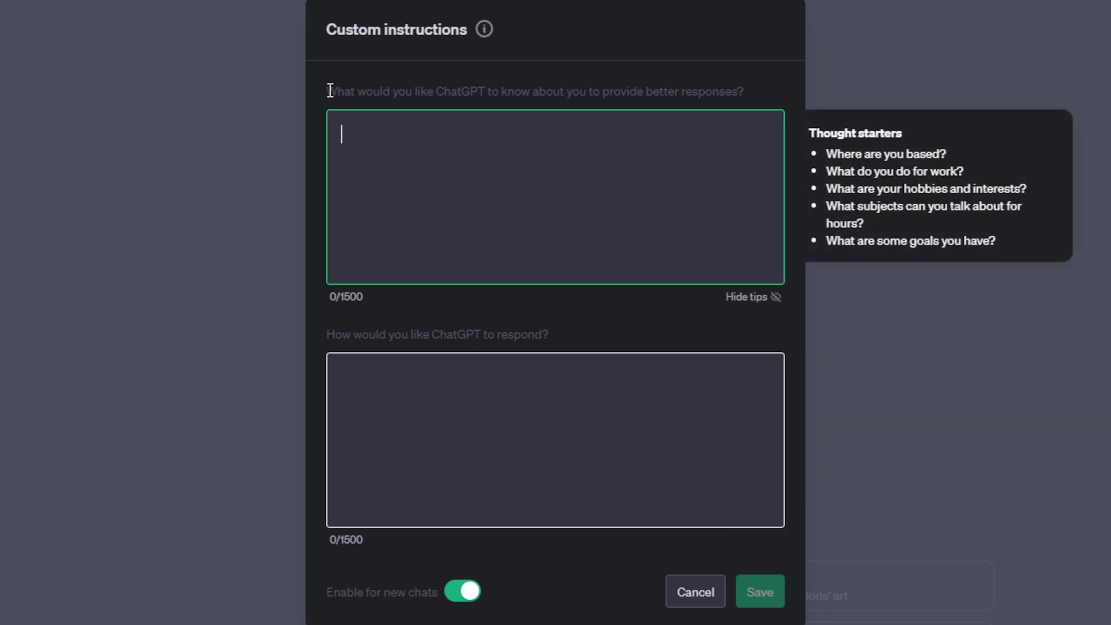
drag(330, 91, 752, 98)
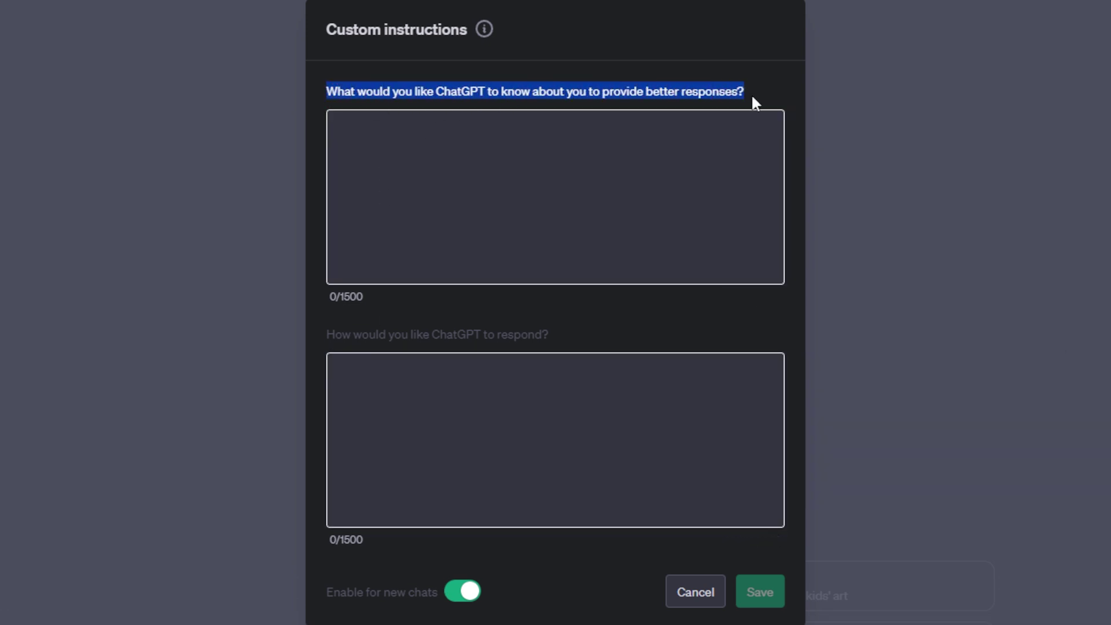
click(675, 88)
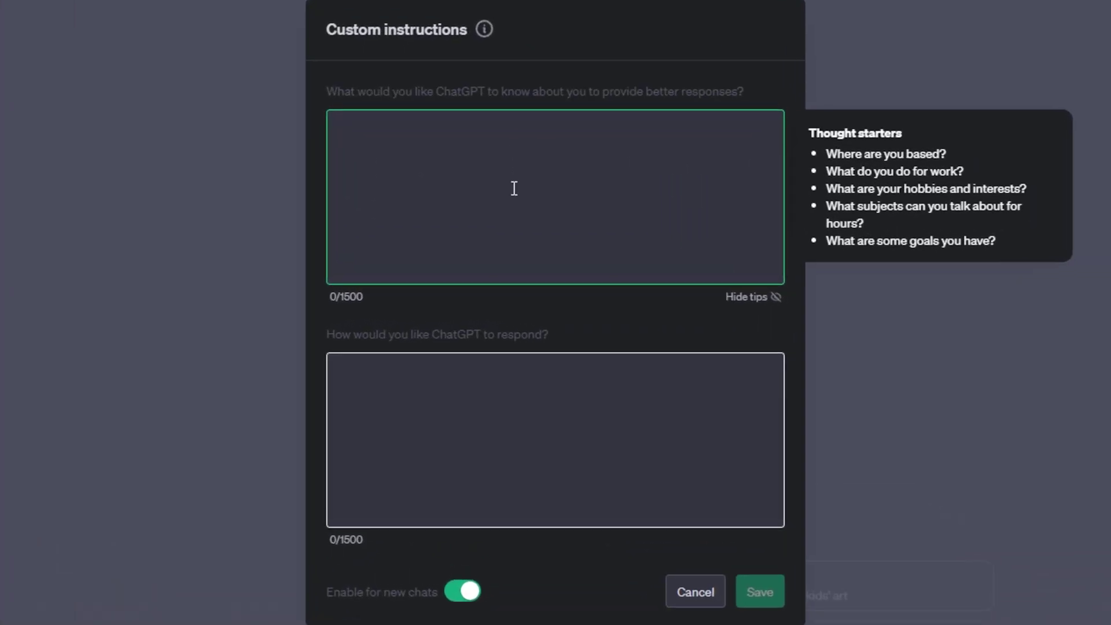
click(614, 376)
click(479, 134)
- Browse the Notion persona categories, showing Business and then Writing personas
click(511, 408)
click(518, 186)
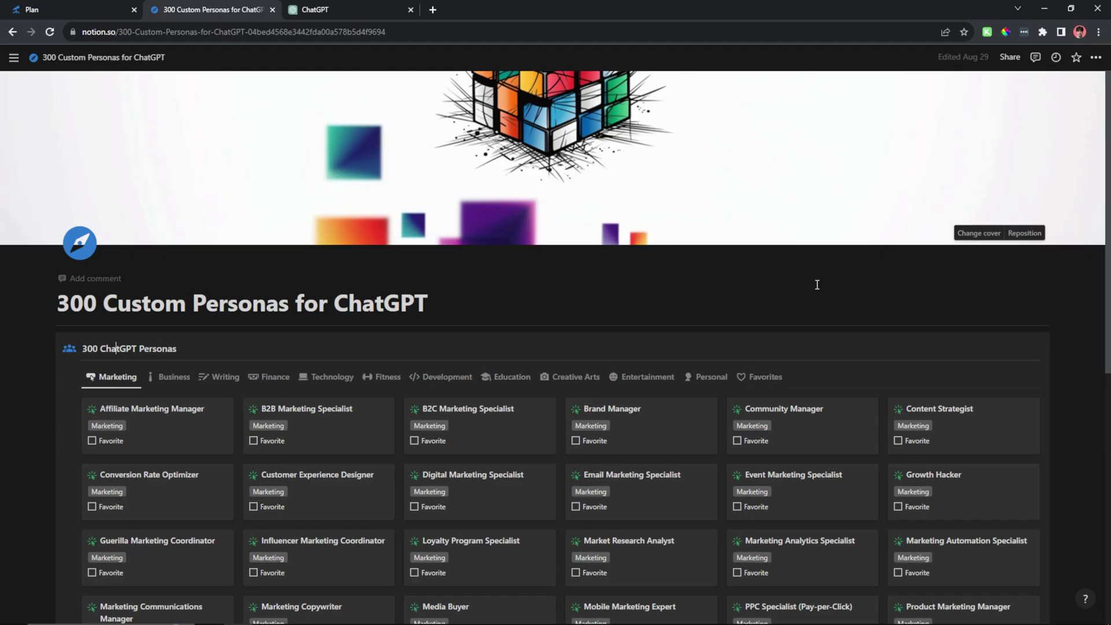
scroll(734, 266, down, 3)
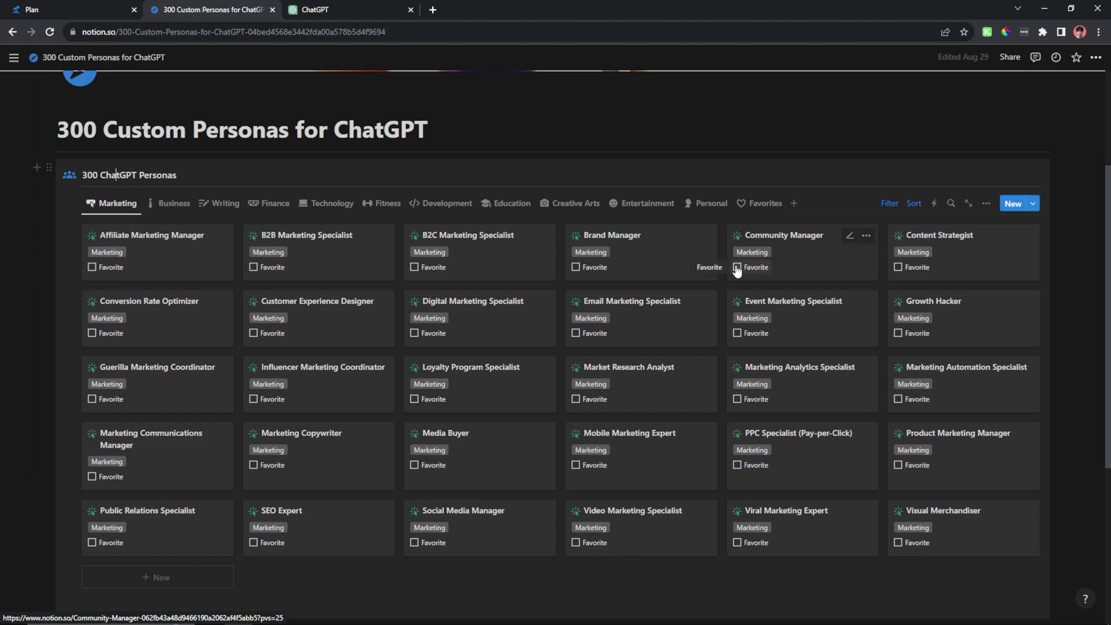
scroll(359, 249, down, 1)
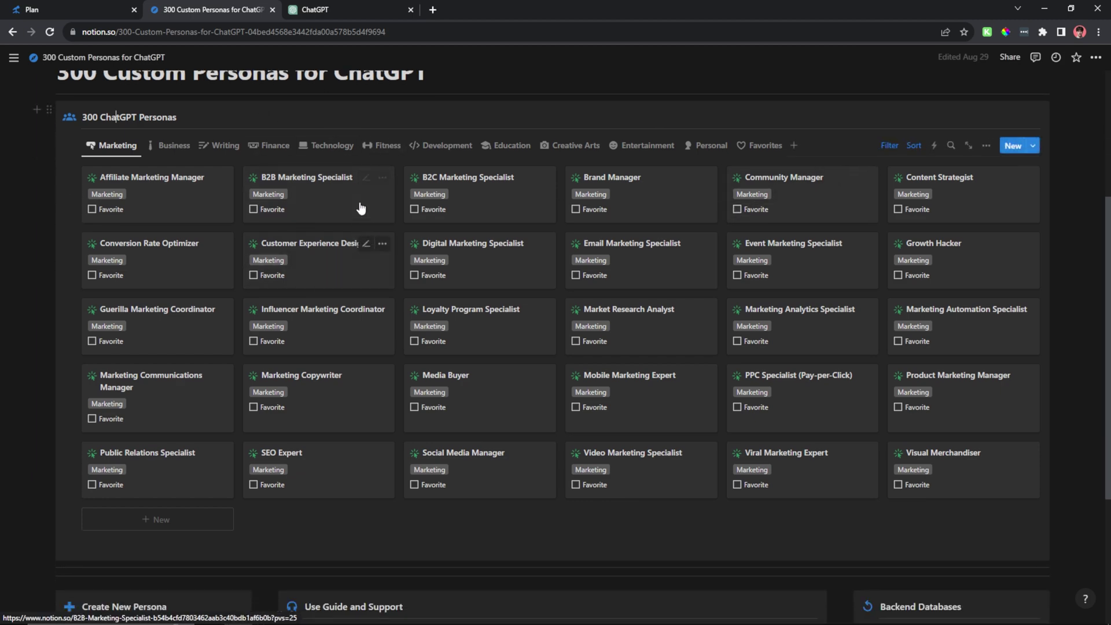
scroll(359, 231, up, 1)
click(172, 203)
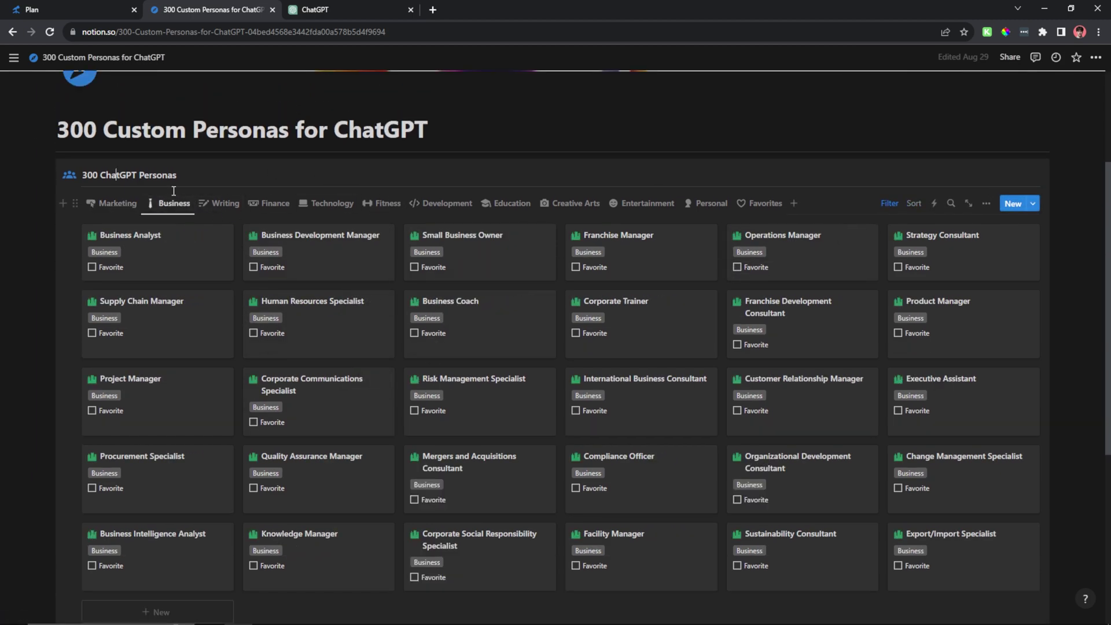
click(222, 204)
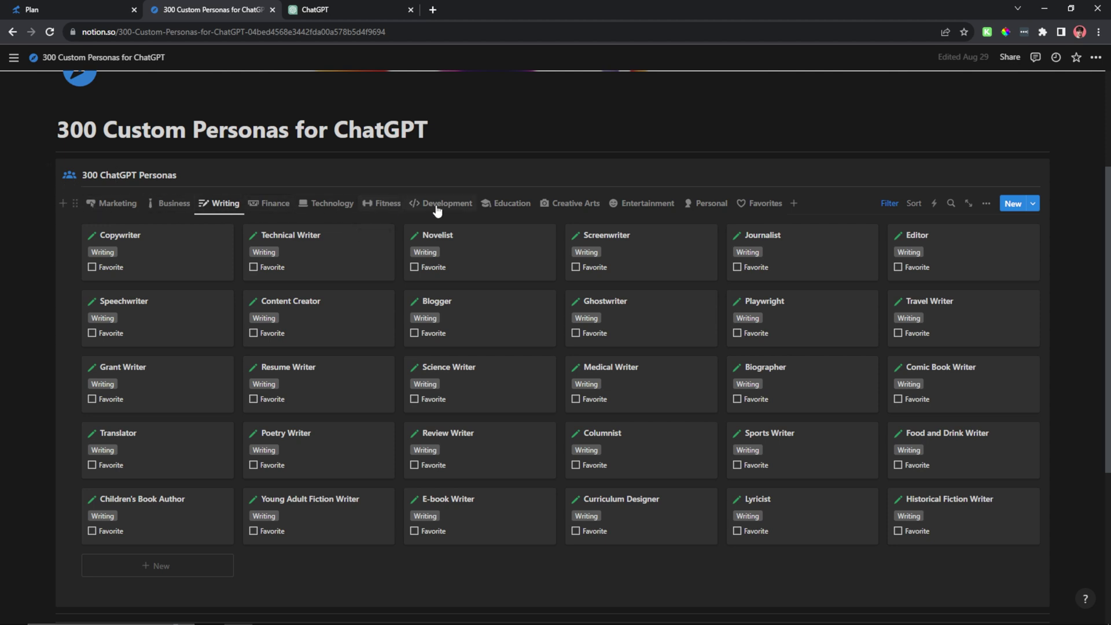
- Open the Copywriter persona and copy its 'What would you like…' background property
scroll(234, 246, down, 1)
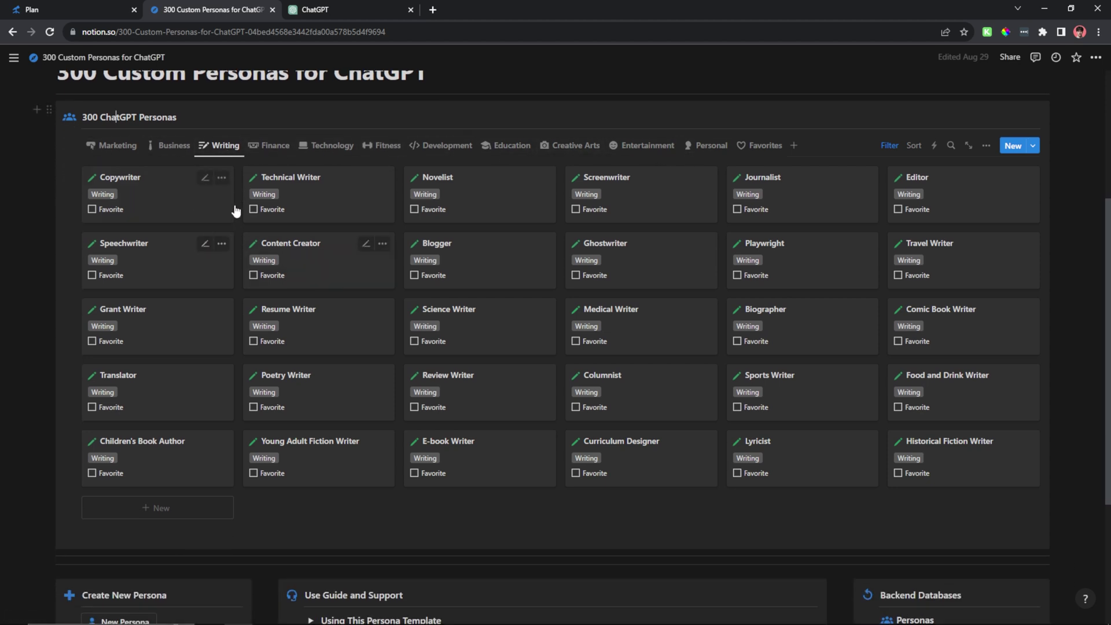
click(164, 207)
scroll(607, 307, down, 1)
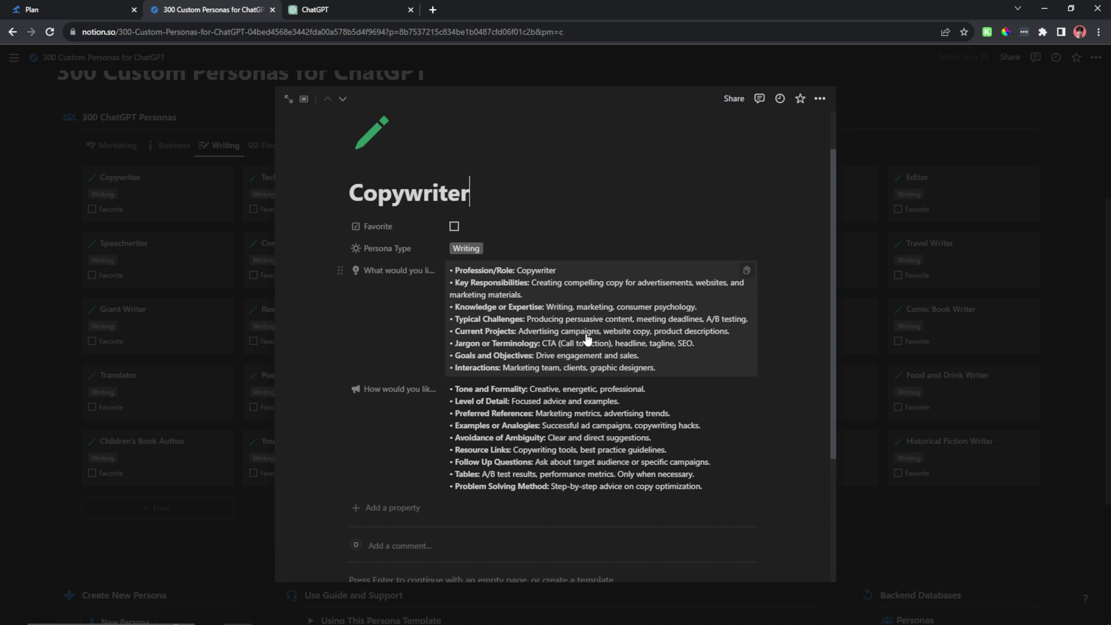
click(747, 271)
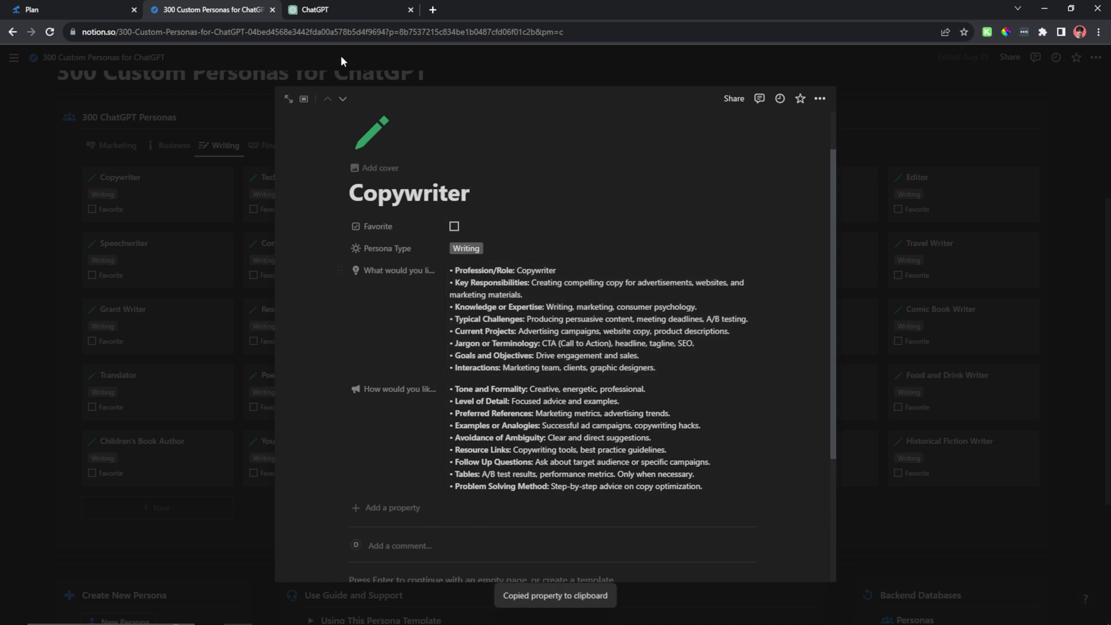
- Paste the Copywriter background into ChatGPT's about-you box, pointing out the Profession/Role line
click(342, 9)
key(ctrl+v)
scroll(535, 223, up, 3)
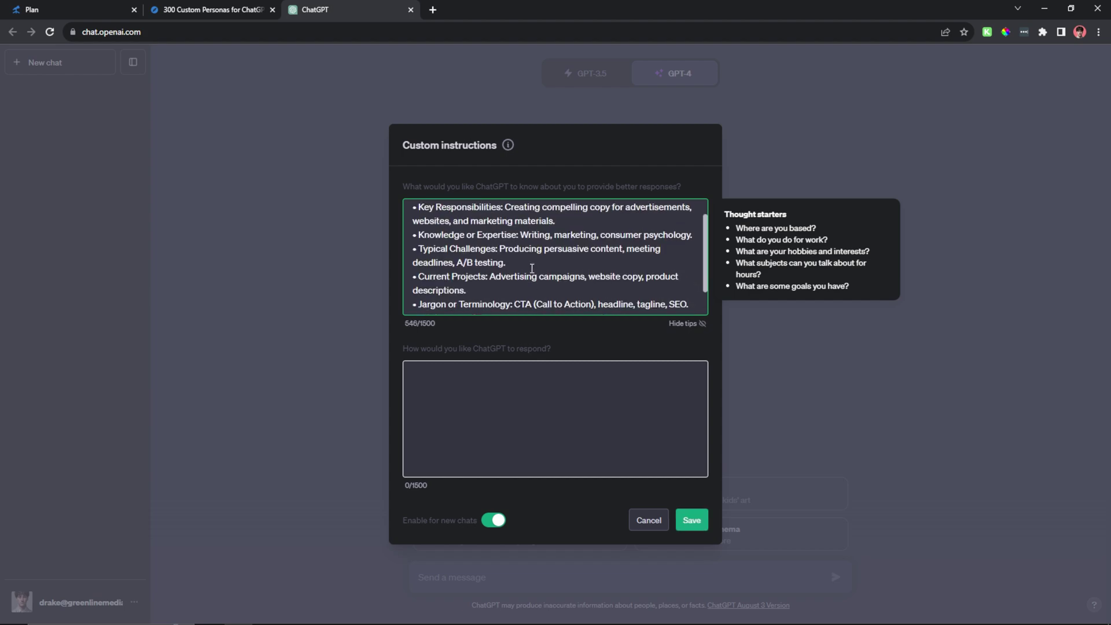
triple_click(545, 217)
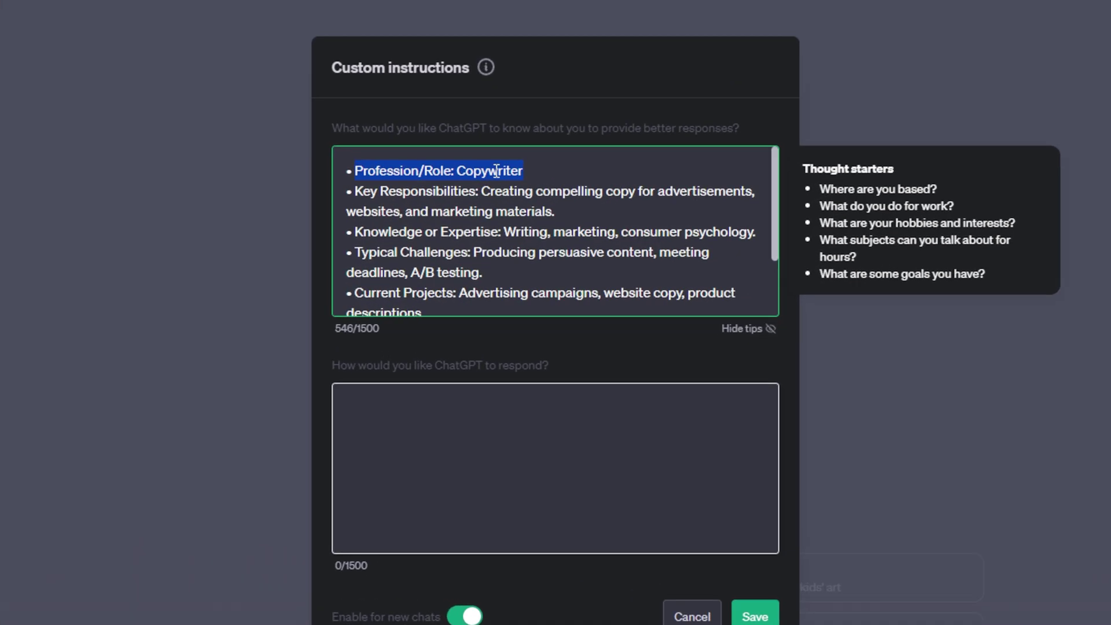
click(548, 217)
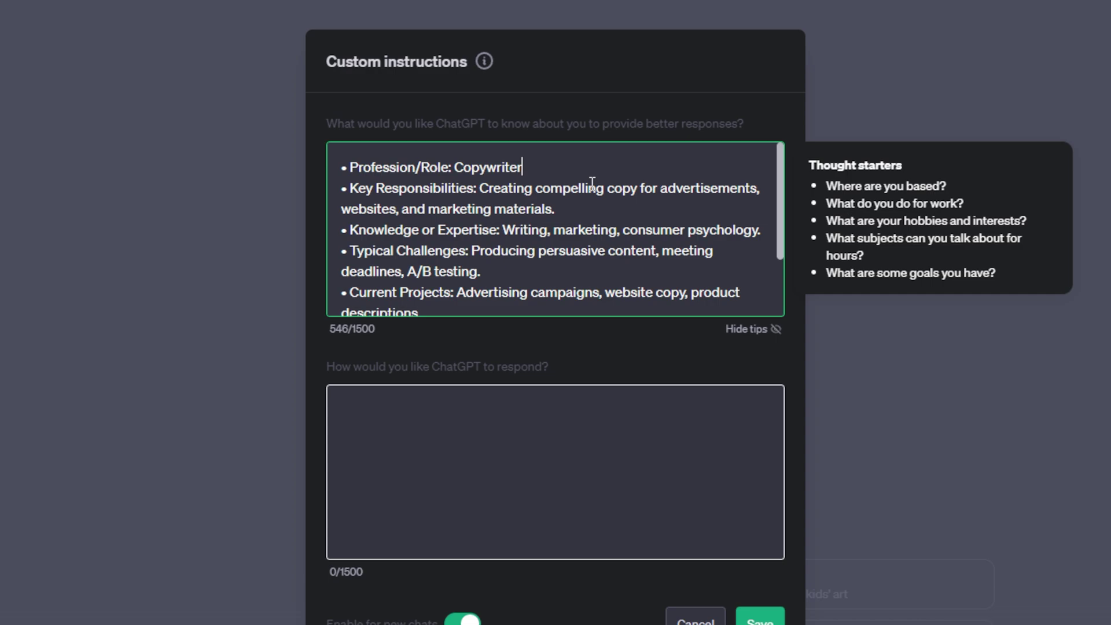
- Copy the Copywriter response preferences from Notion and paste them into the how-to-respond box
scroll(592, 183, down, 2)
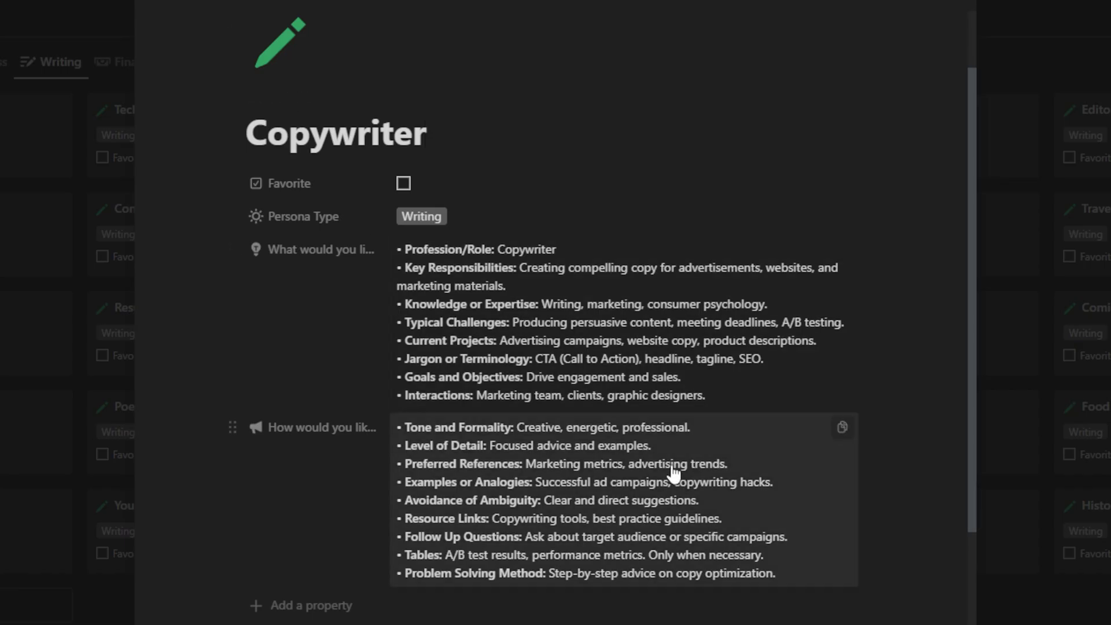
click(845, 431)
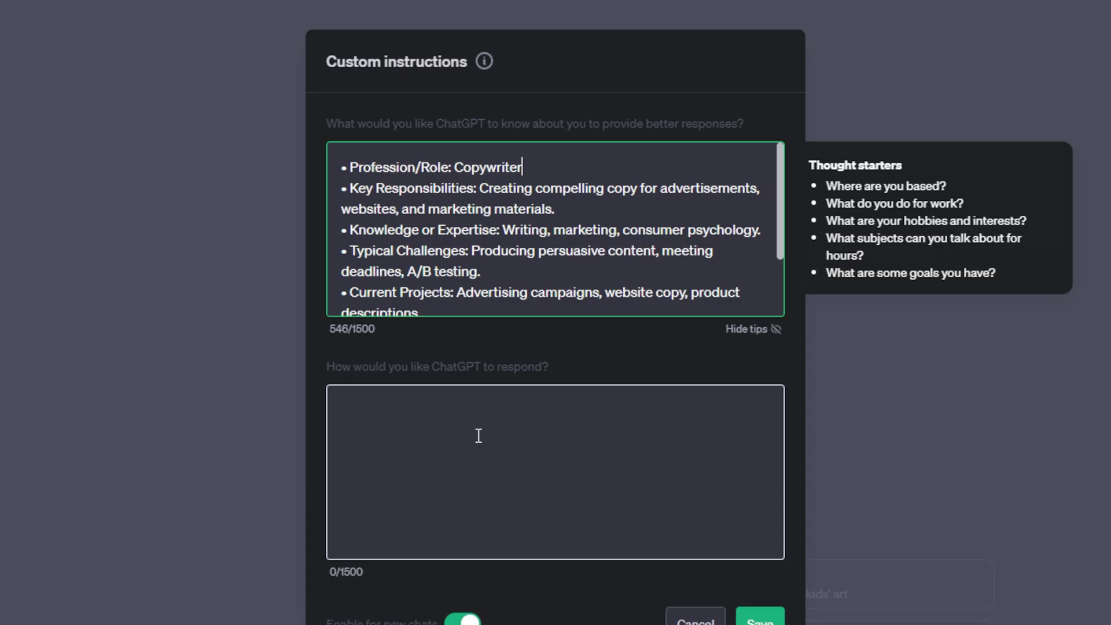
click(432, 422)
key(ctrl+v)
scroll(583, 441, up, 2)
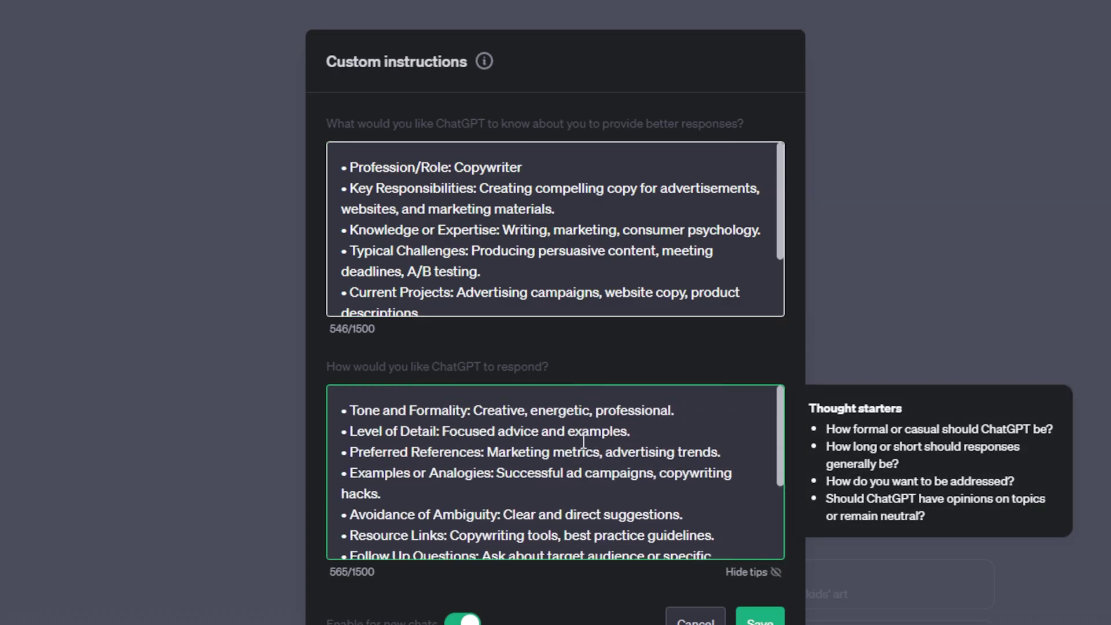
scroll(583, 438, down, 3)
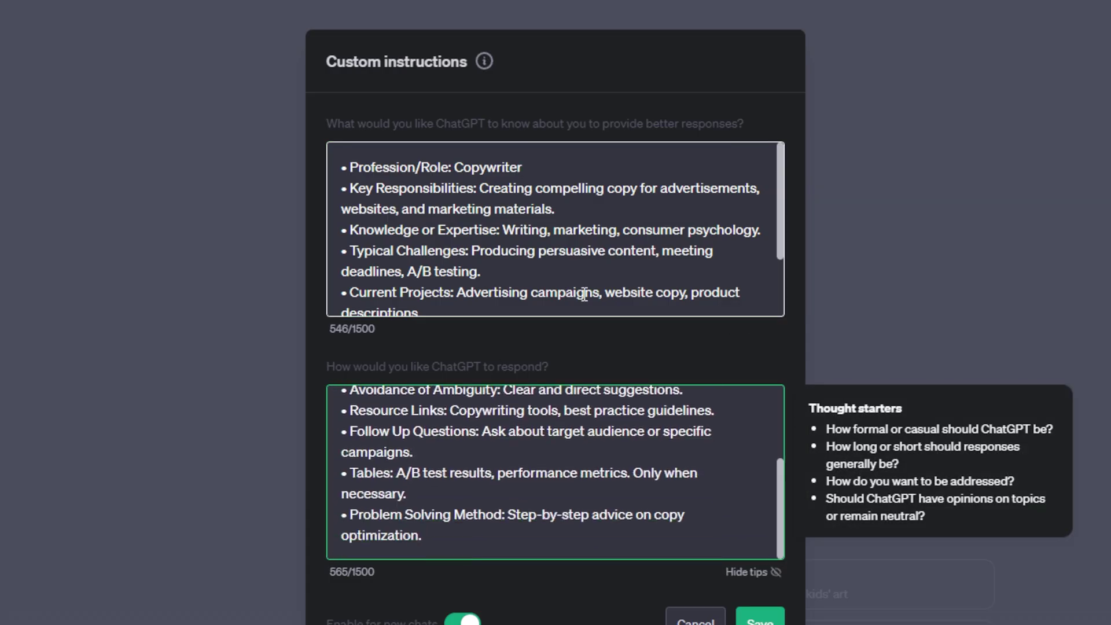
click(694, 176)
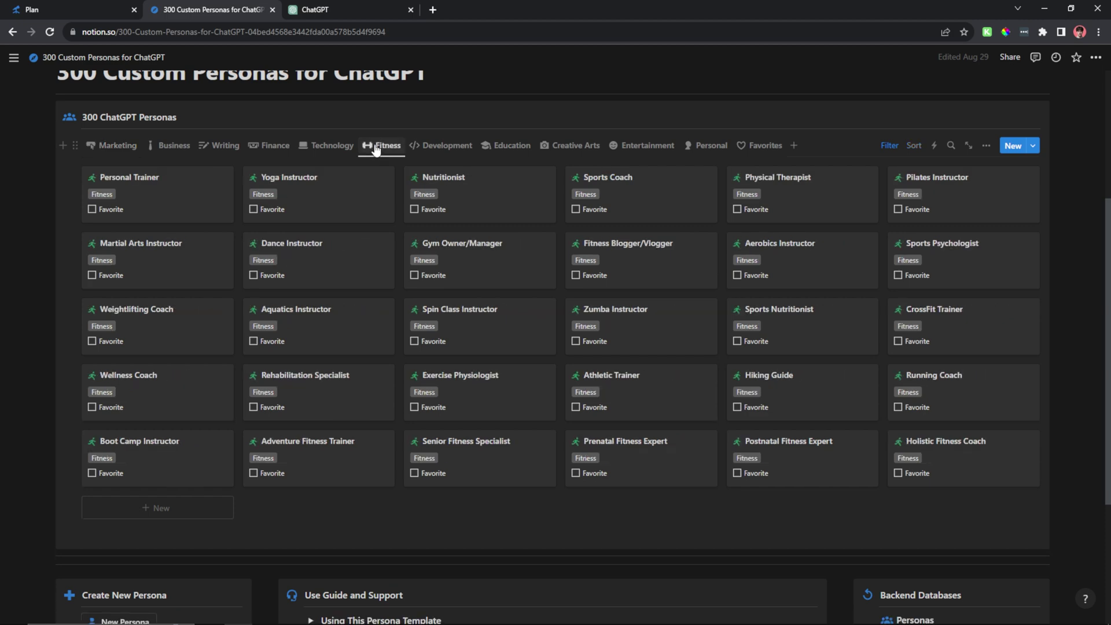
- Copy the Yoga Instructor background from Notion into ChatGPT's first instructions box
click(324, 197)
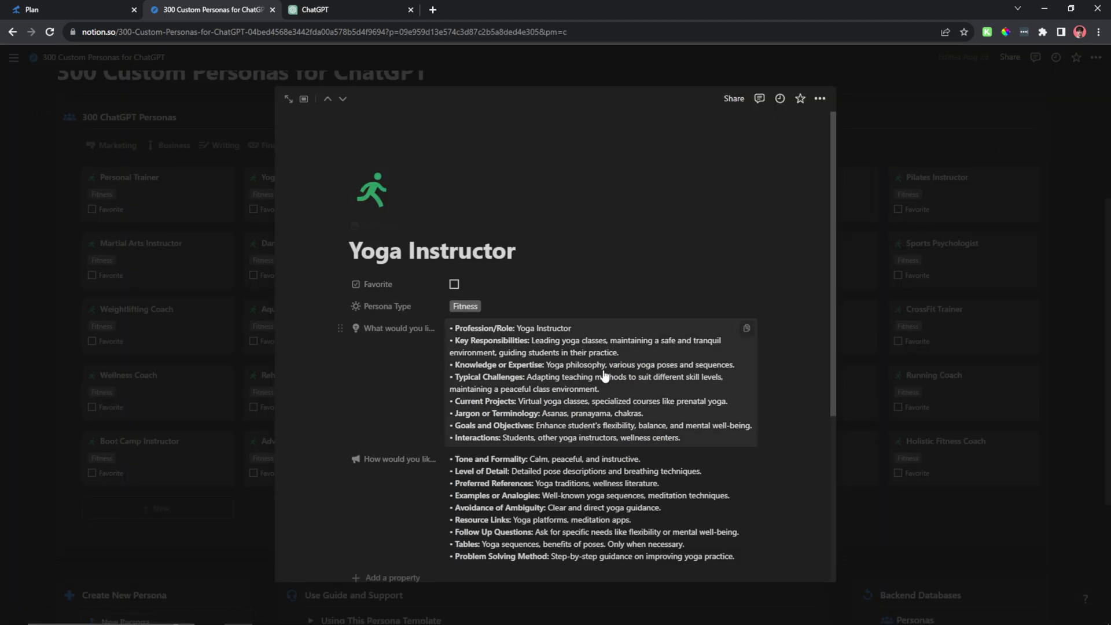
scroll(680, 320, down, 1)
click(747, 271)
click(347, 9)
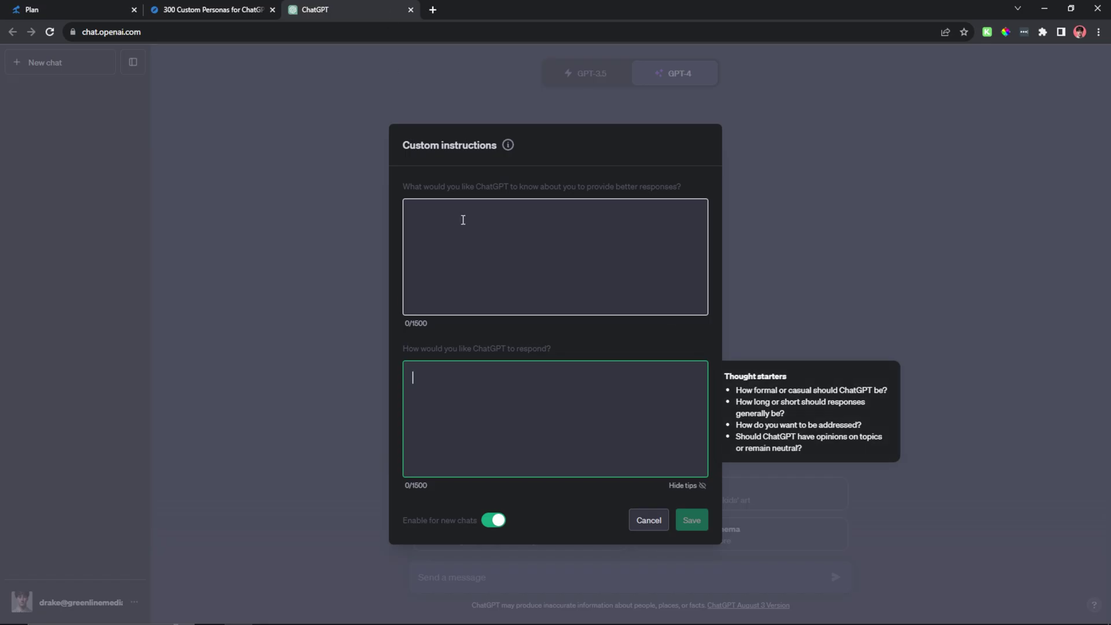
click(471, 220)
key(ctrl+v)
- Copy the Yoga Instructor response preferences into the second box and highlight the role
key(ctrl+Page_Up)
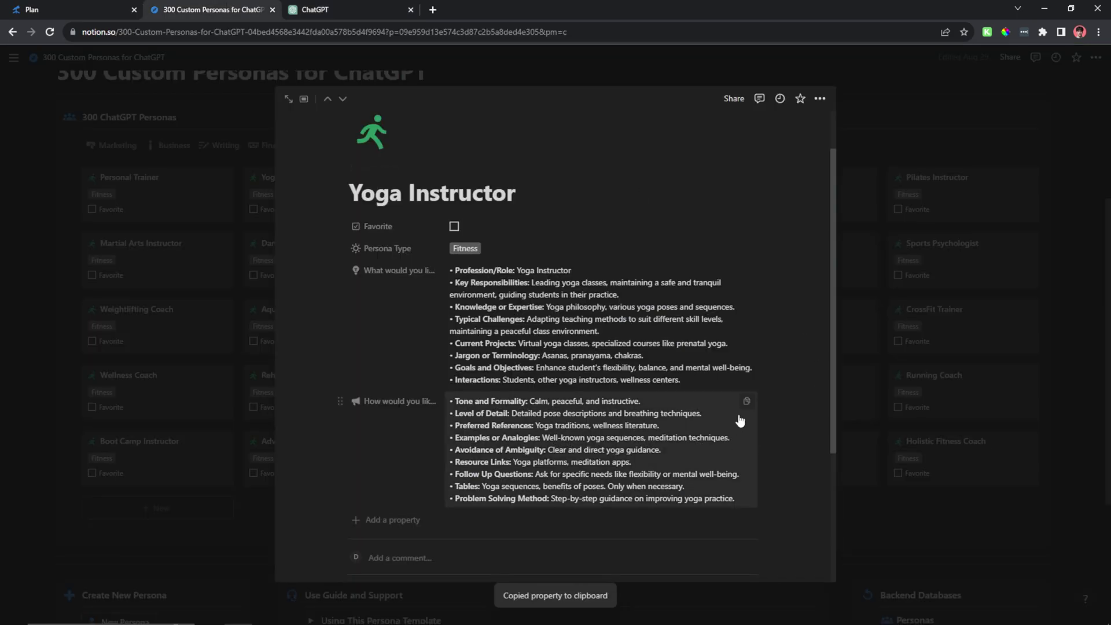
click(747, 401)
key(ctrl+Page_Down)
click(504, 382)
key(ctrl+v)
scroll(505, 383, up, 3)
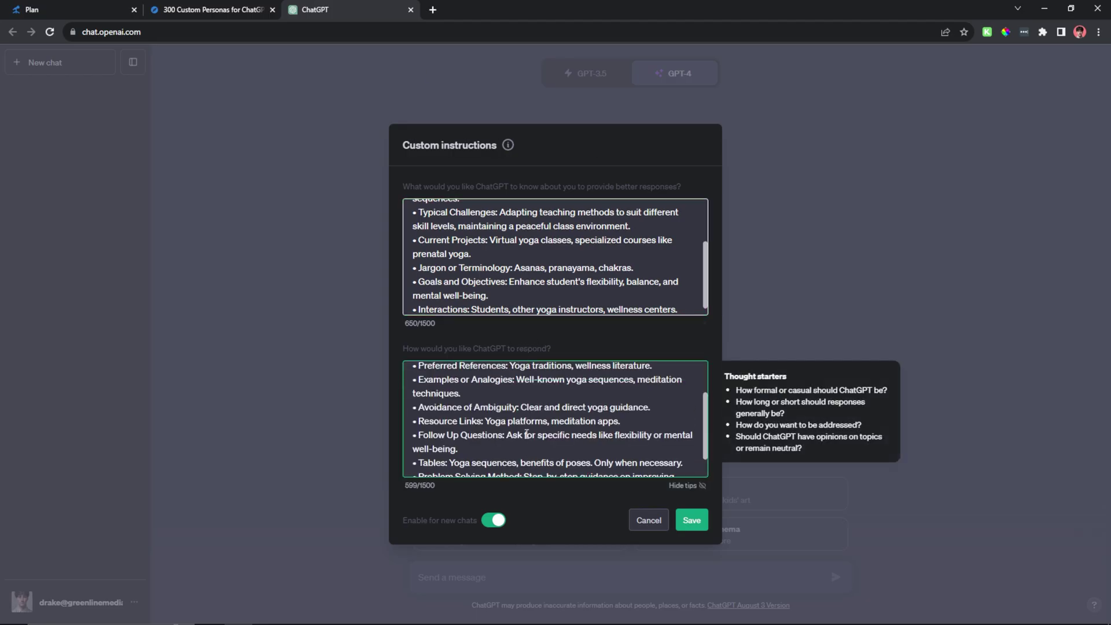
scroll(575, 218, up, 3)
drag(486, 220, 525, 215)
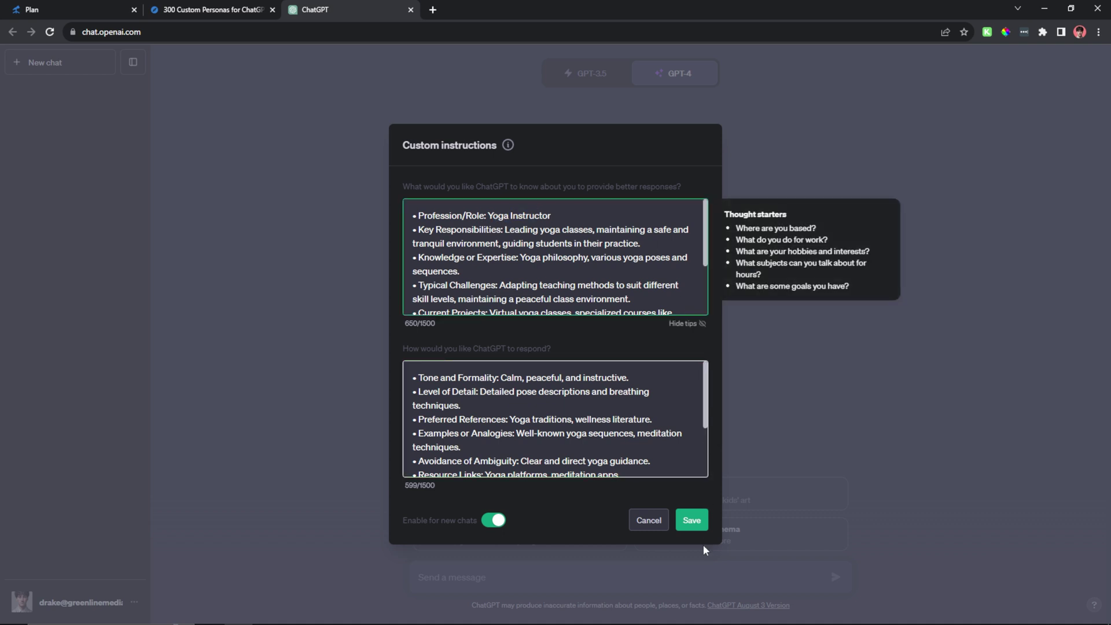
- Save the Yoga Instructor instructions and point out the 30-minute morning yoga prompt
click(694, 523)
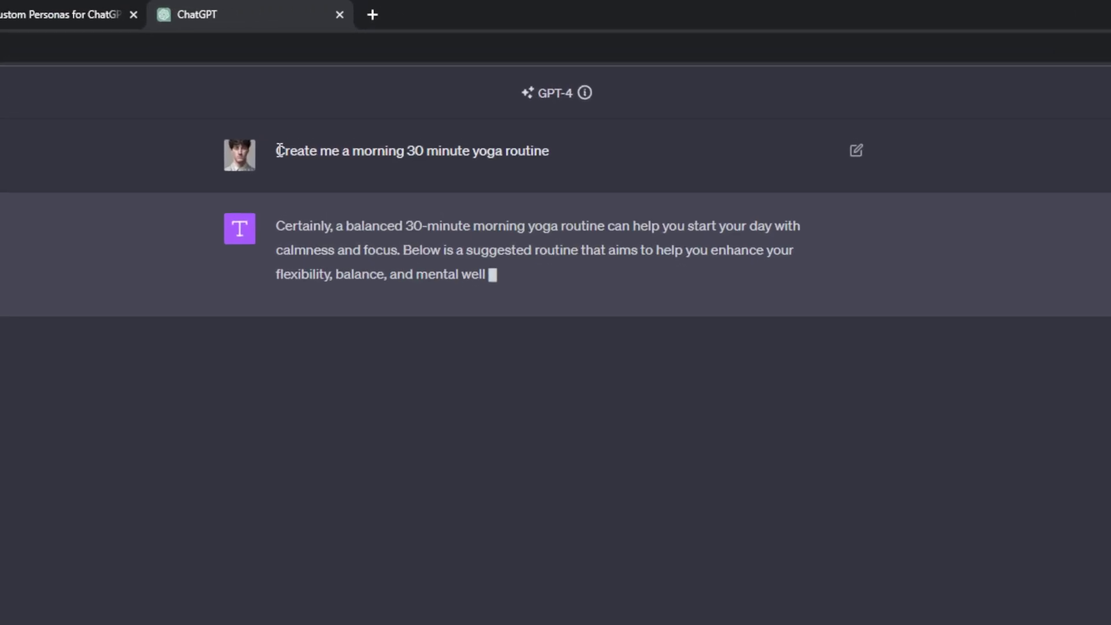
drag(320, 124, 369, 124)
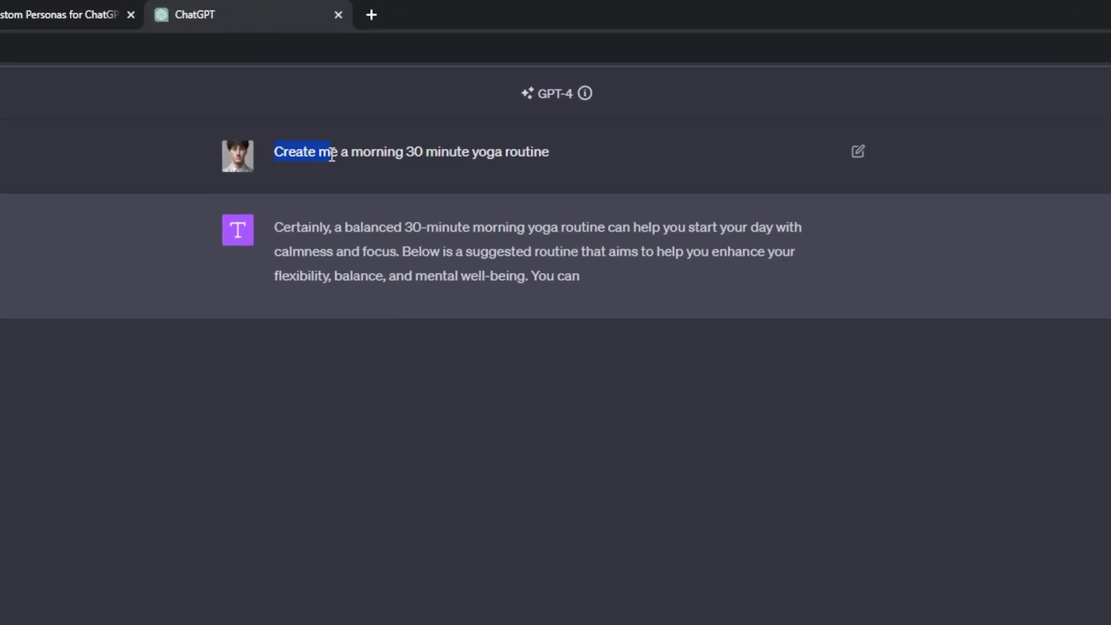
drag(331, 155, 441, 153)
click(585, 93)
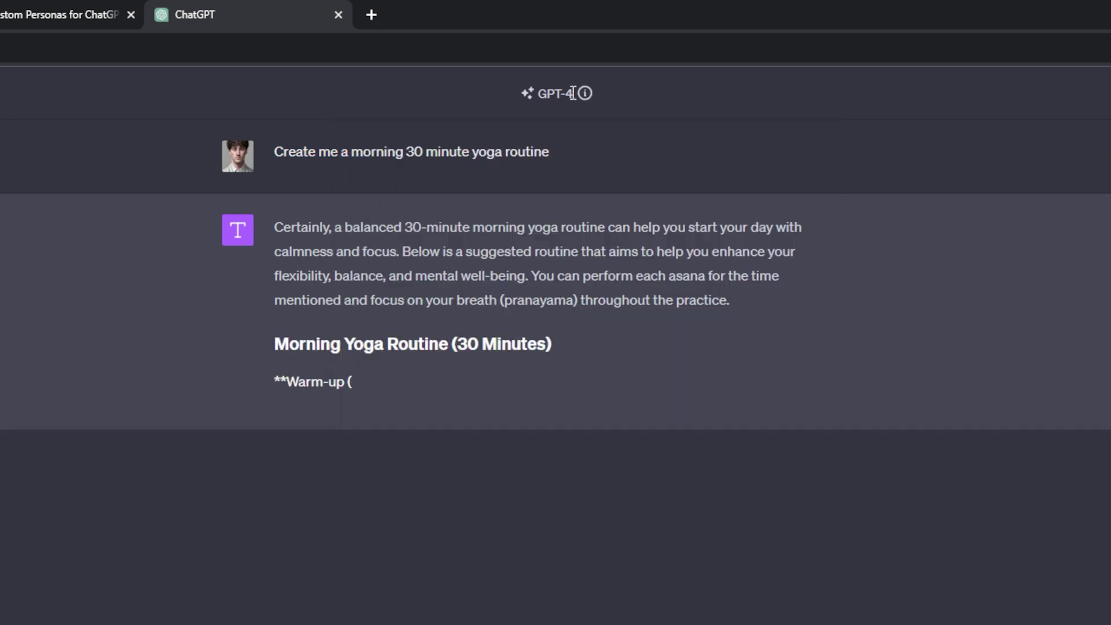
- Read through the GPT-4 yoga routine, highlighting the Key Tips and closing follow-up question
scroll(555, 303, down, 3)
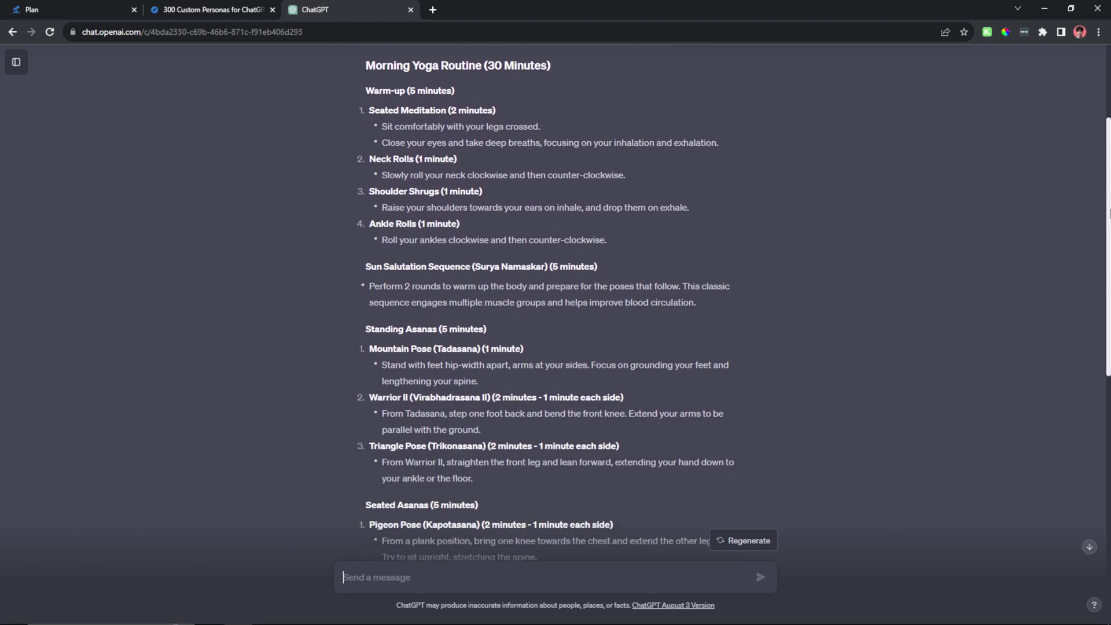
scroll(641, 231, down, 1)
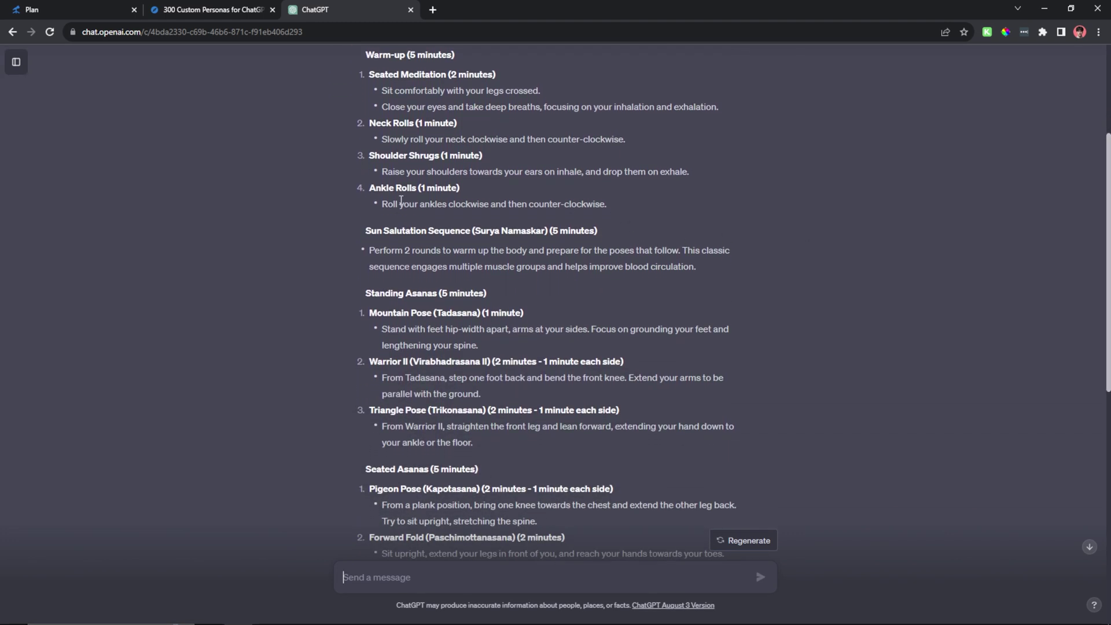
drag(381, 204, 597, 209)
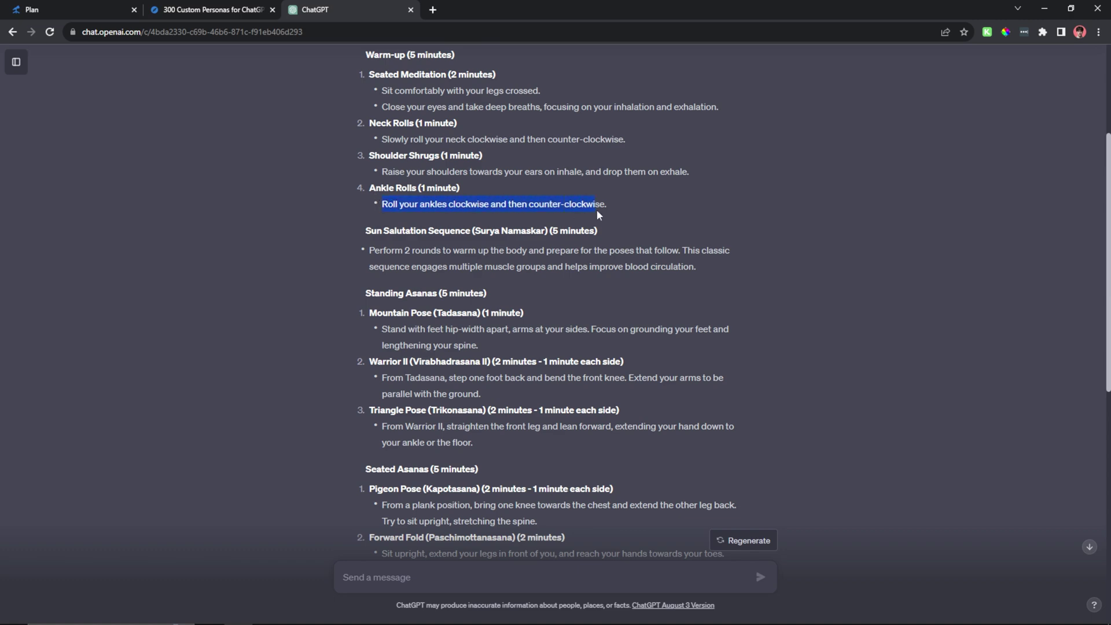
click(597, 210)
scroll(650, 234, down, 5)
scroll(652, 243, down, 4)
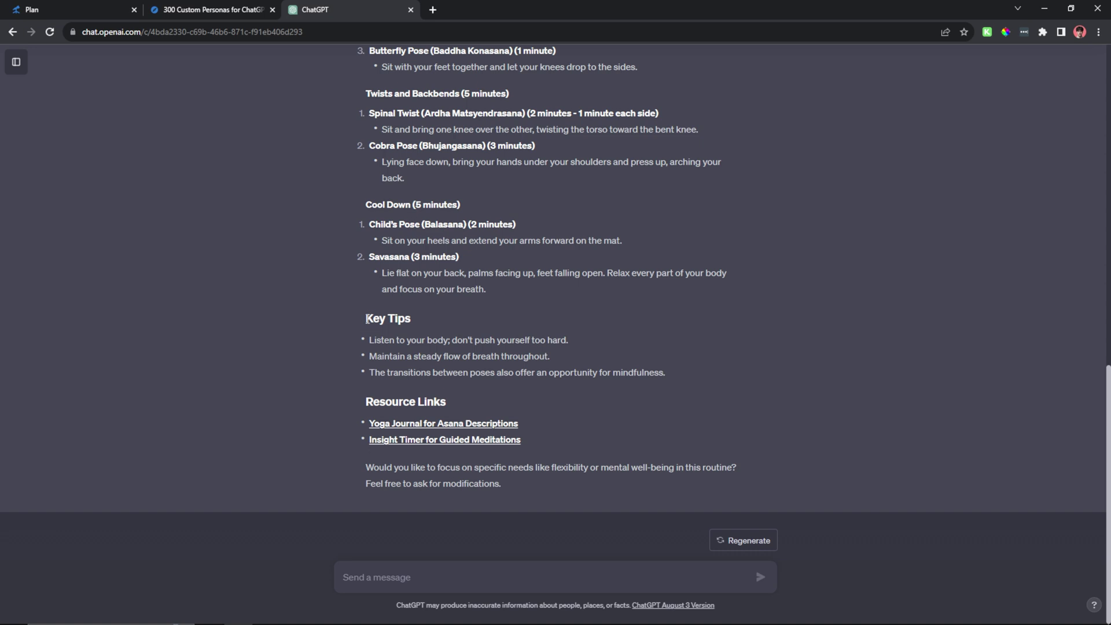
drag(374, 323, 679, 370)
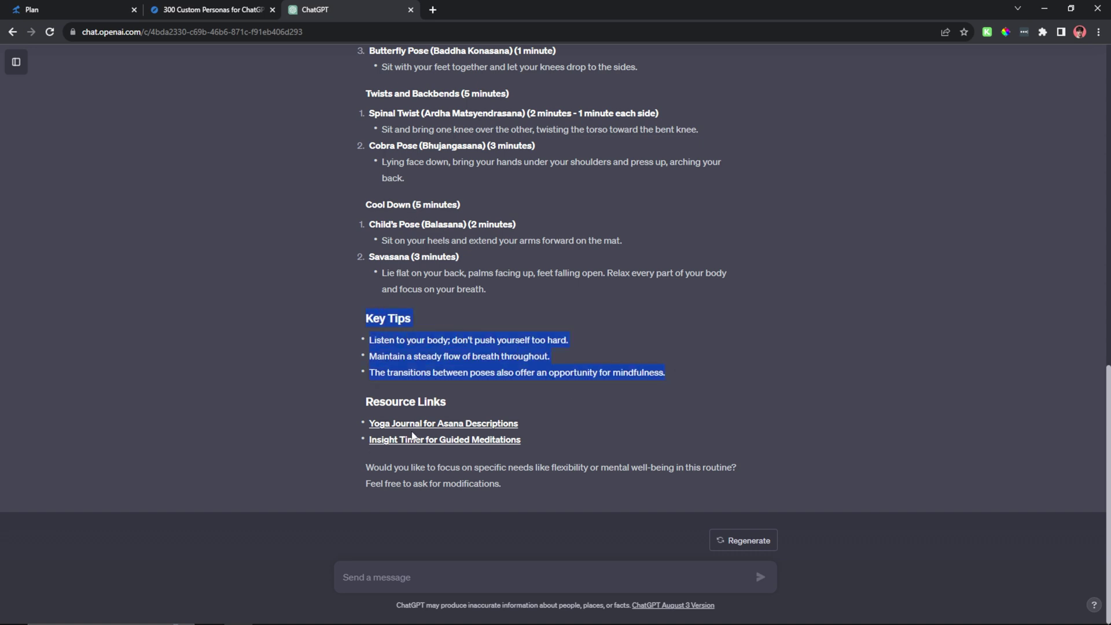
click(364, 403)
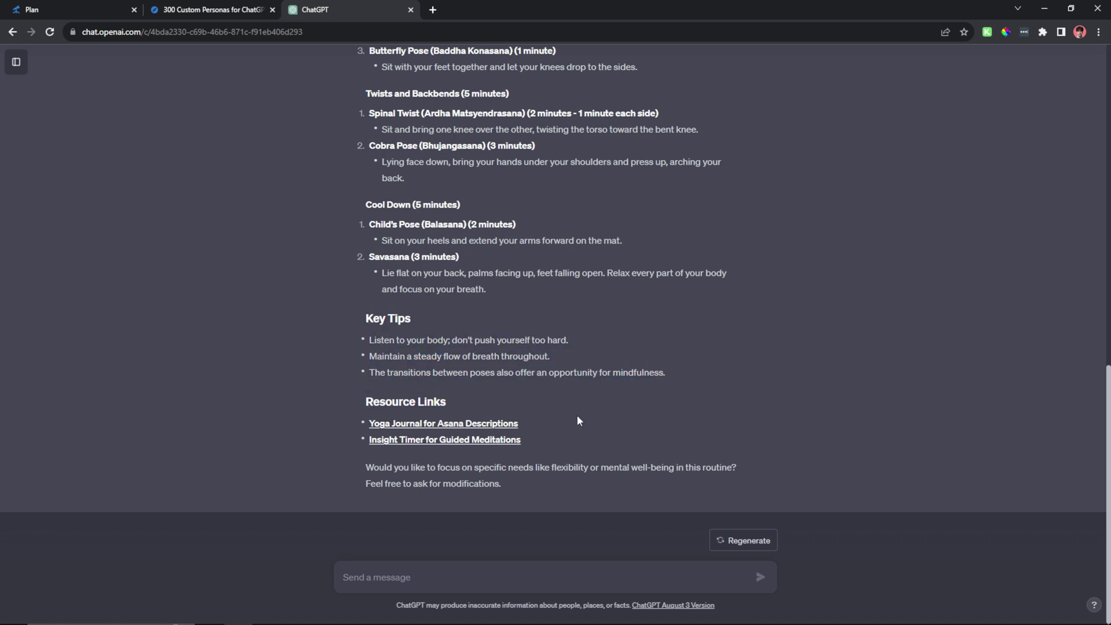
drag(365, 469, 765, 463)
click(766, 464)
scroll(641, 411, up, 1)
scroll(641, 411, down, 1)
drag(338, 301, 693, 463)
click(717, 475)
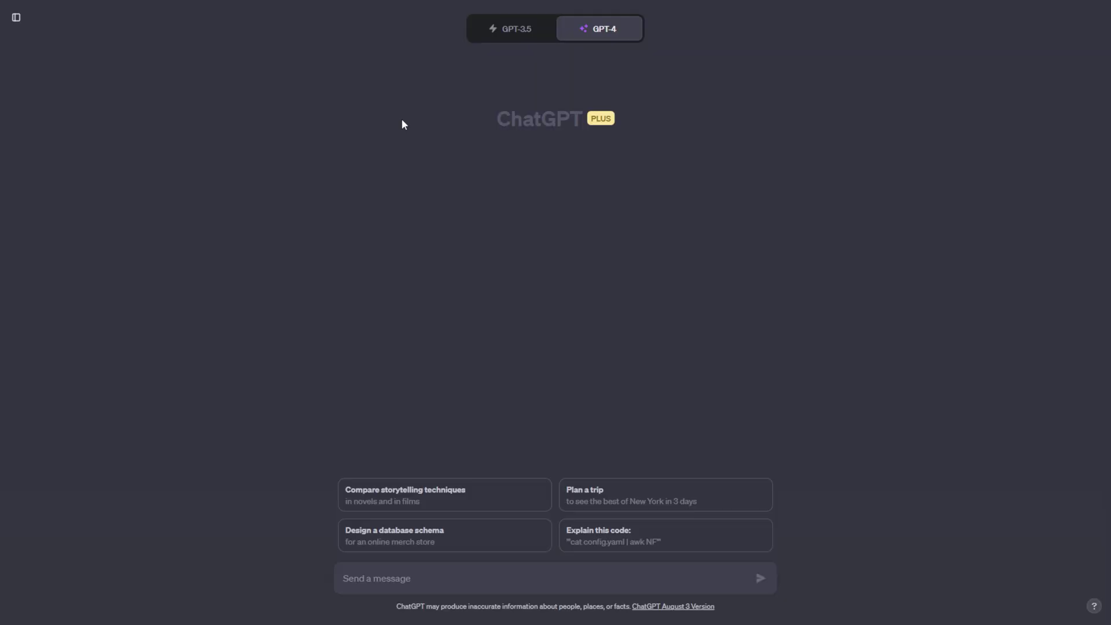
- Check under Settings > Beta features that the Plugins toggle is on, then close Settings
click(16, 17)
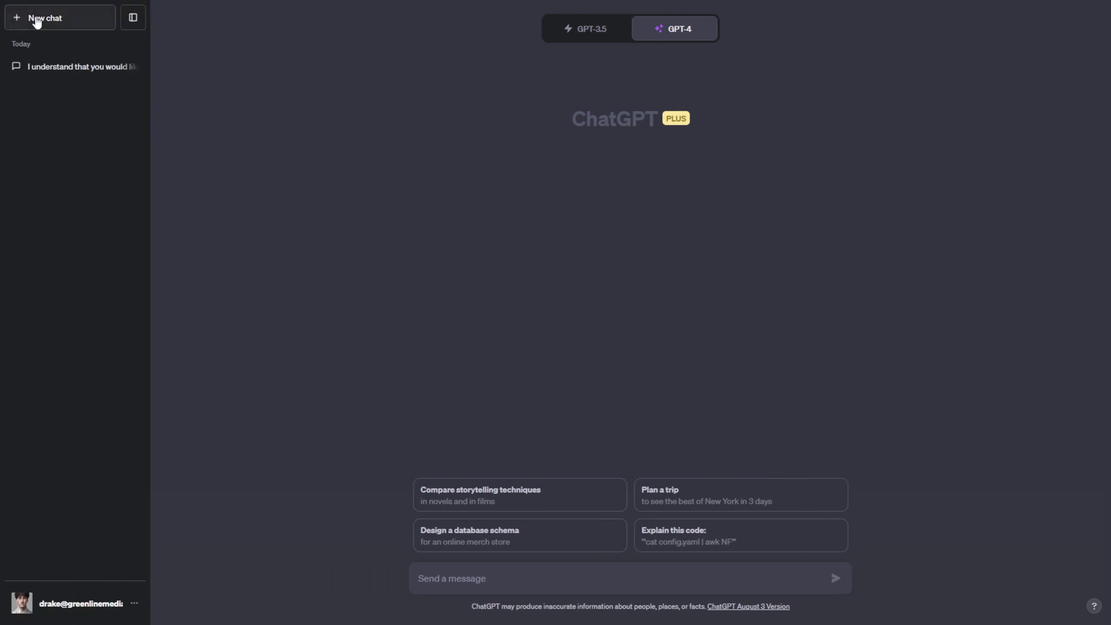
click(136, 603)
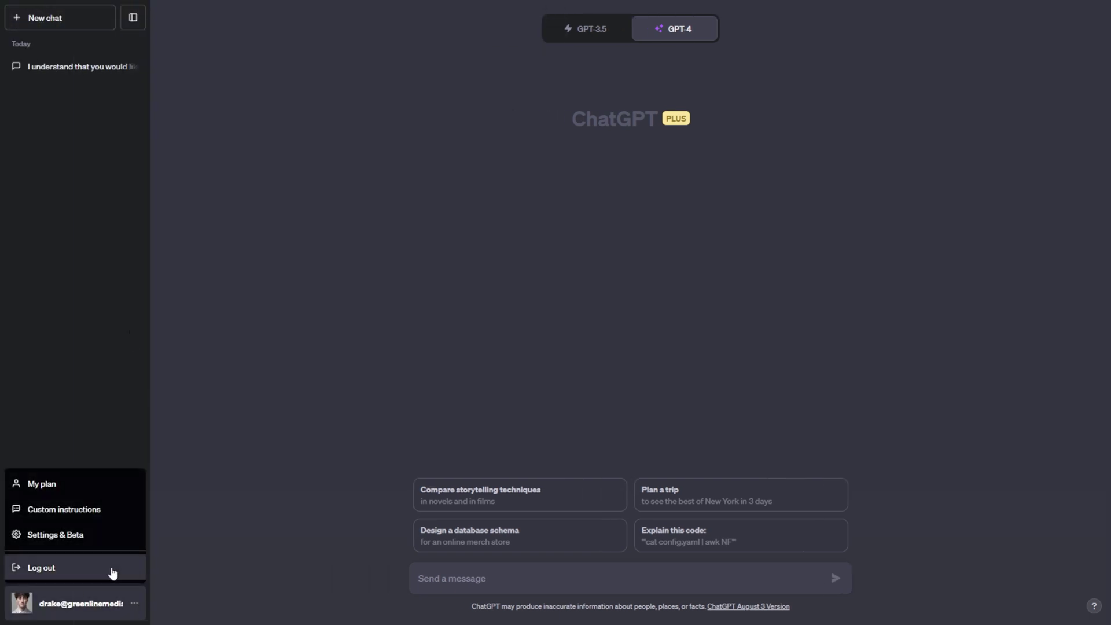
click(99, 540)
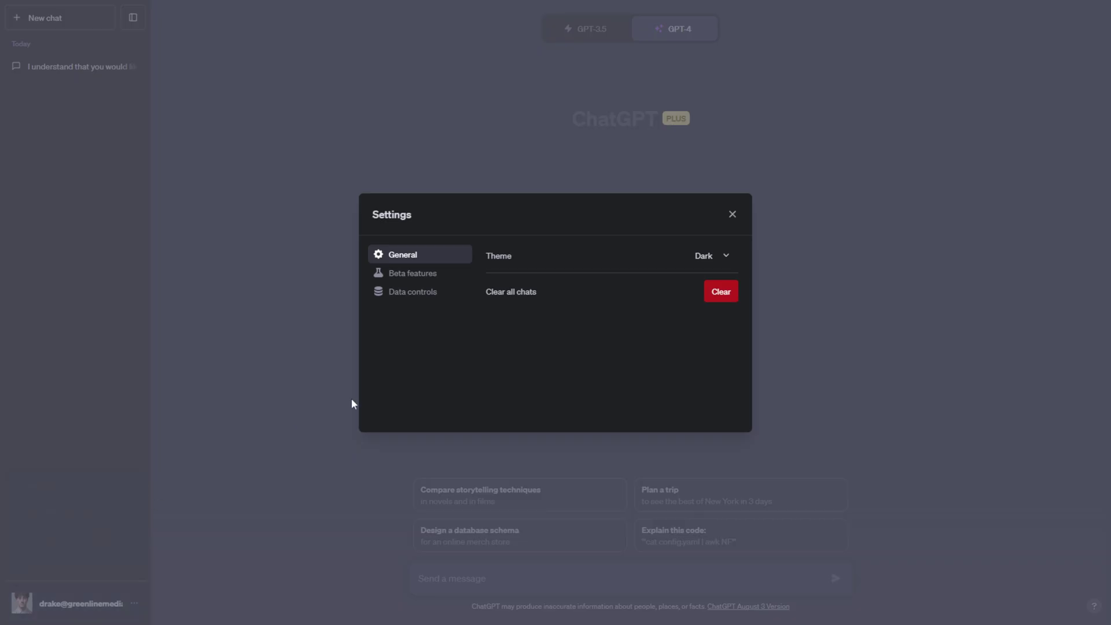
click(408, 274)
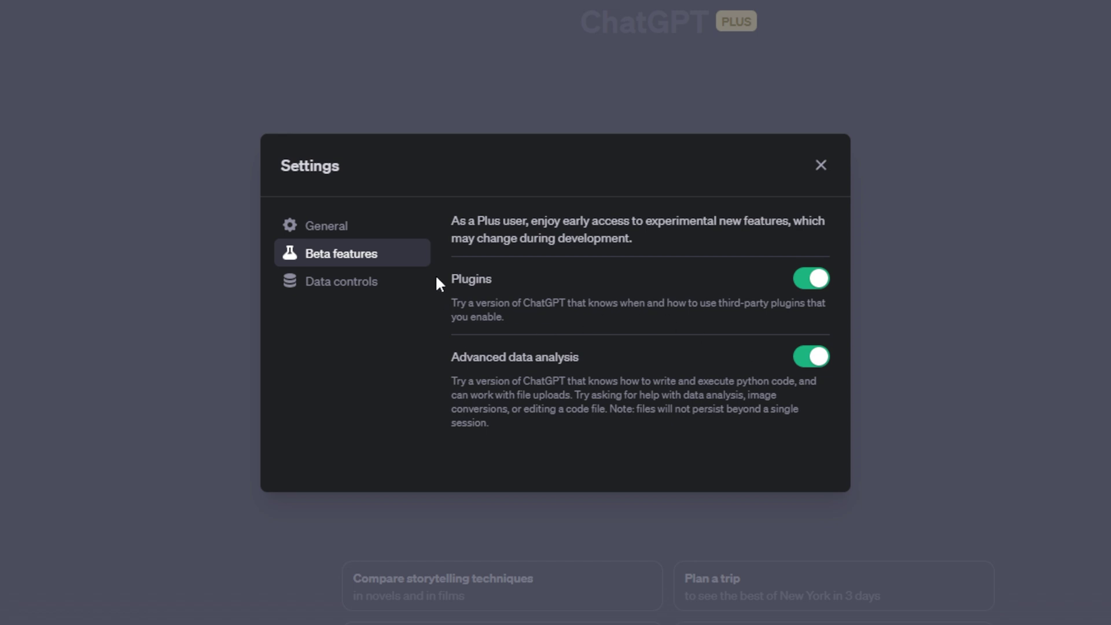
drag(453, 277, 538, 314)
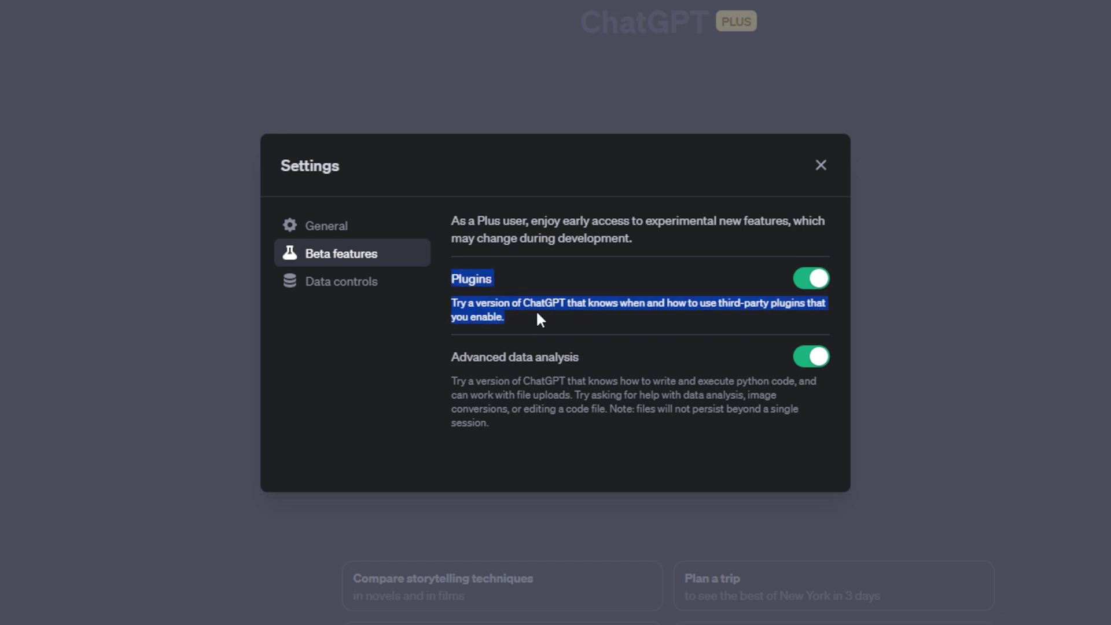
click(822, 166)
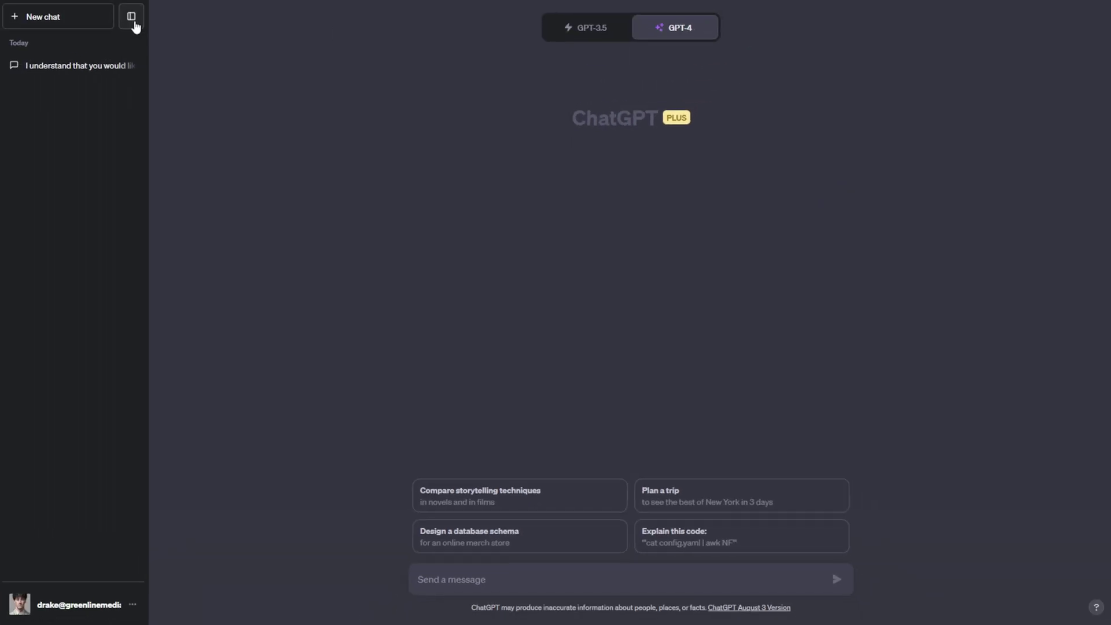
- Switch the GPT-4 model to Plugins mode
click(134, 26)
mouse_move(596, 33)
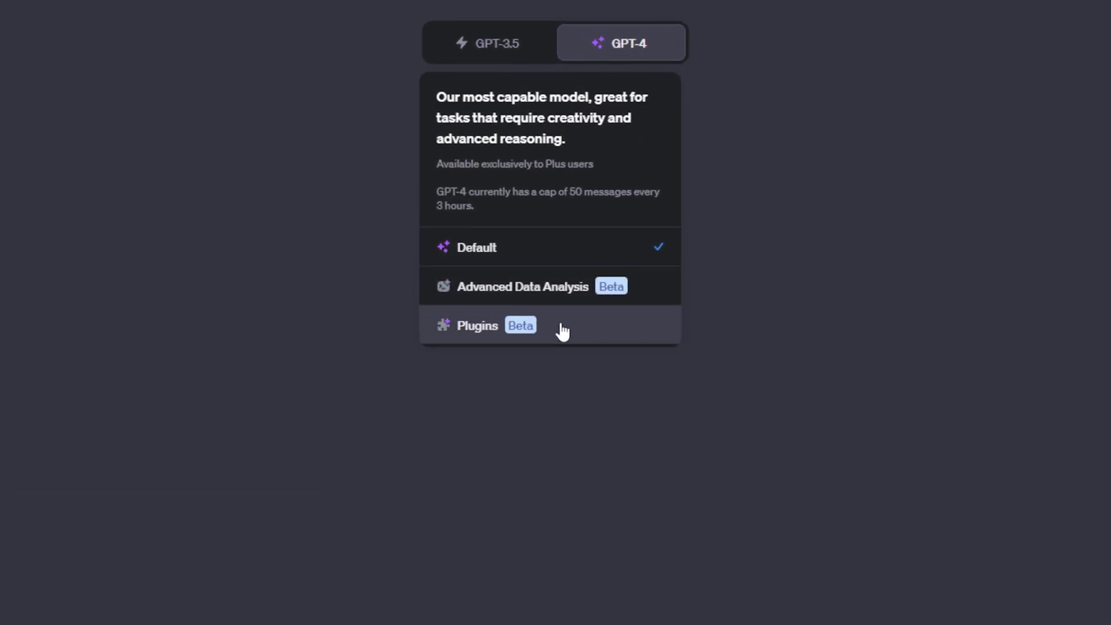
click(560, 330)
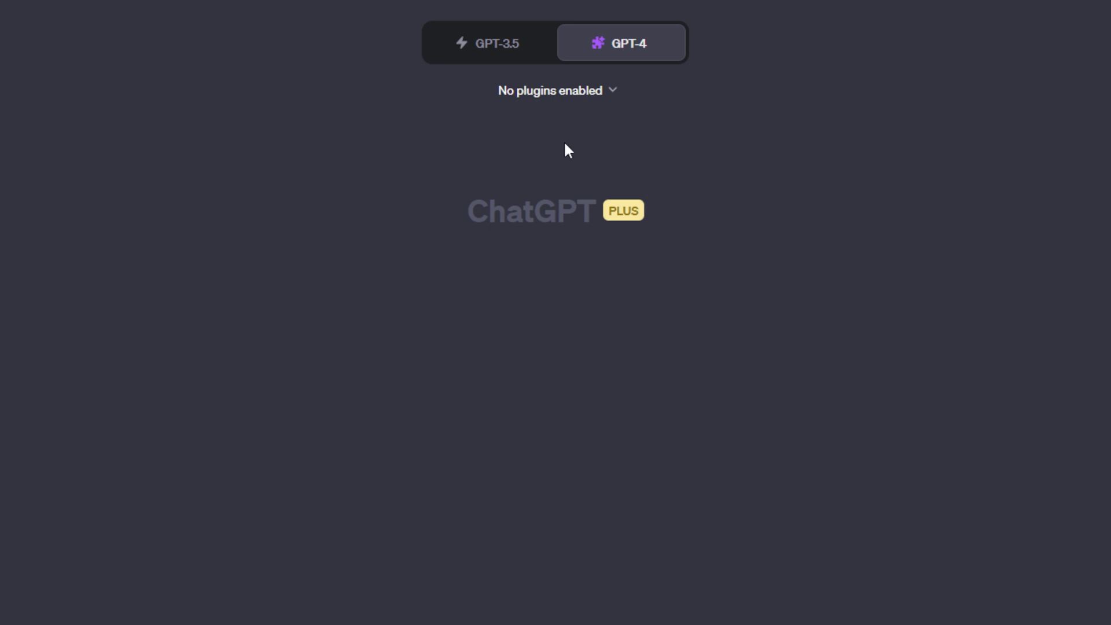
- Search the Plugin store for 'ai video summa' to find AI Video Summarizer
click(614, 105)
scroll(553, 272, down, 3)
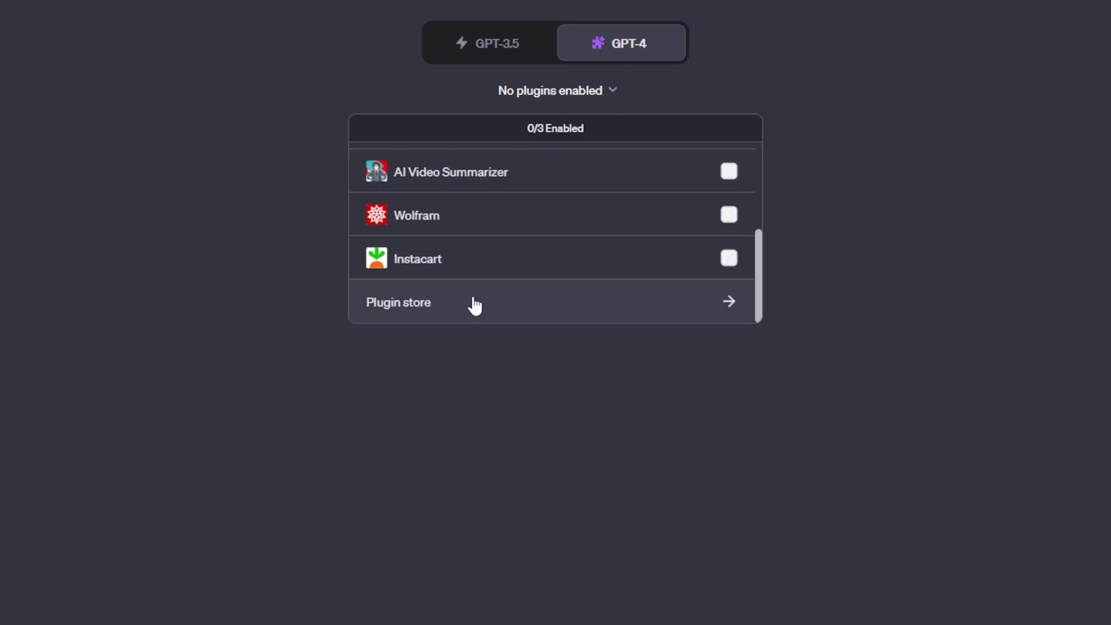
click(456, 305)
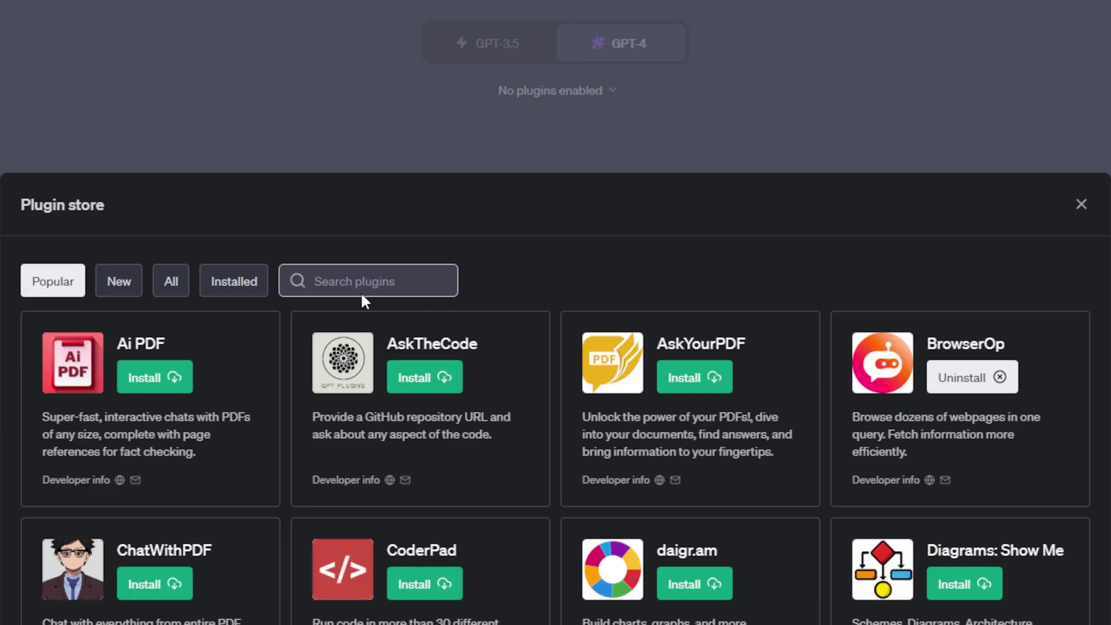
scroll(360, 291, down, 3)
click(366, 127)
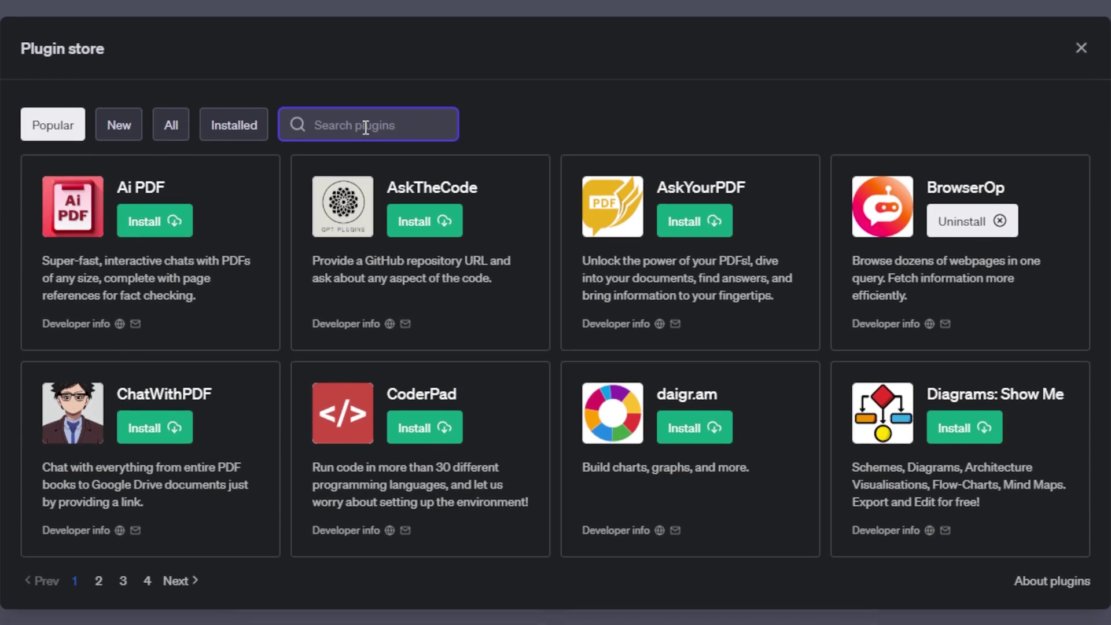
text(ai video)
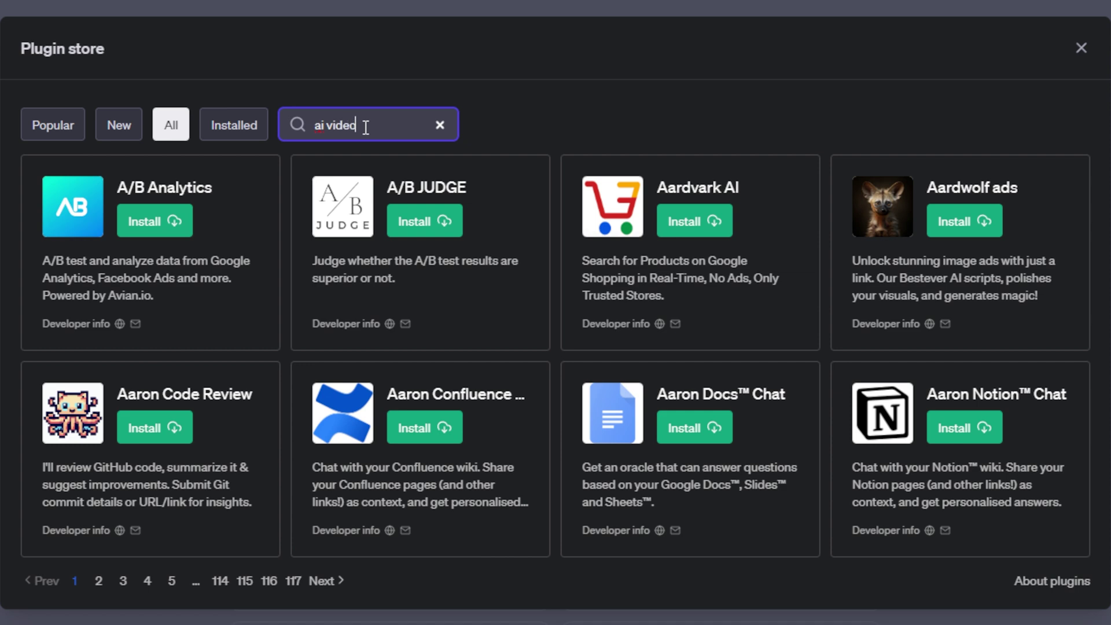
text( summari)
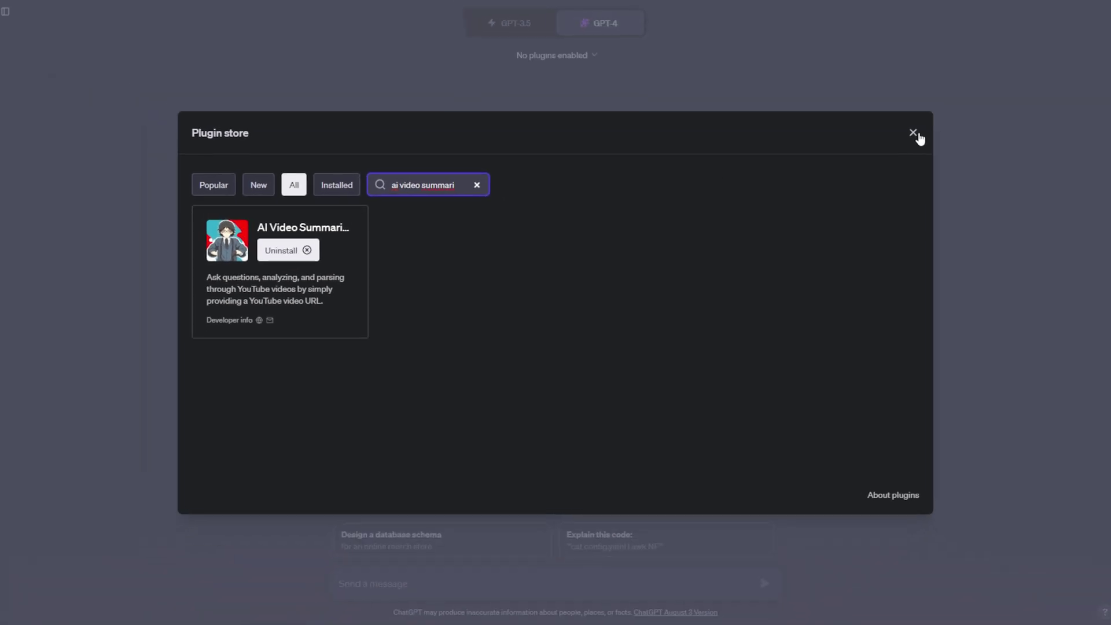
click(1081, 48)
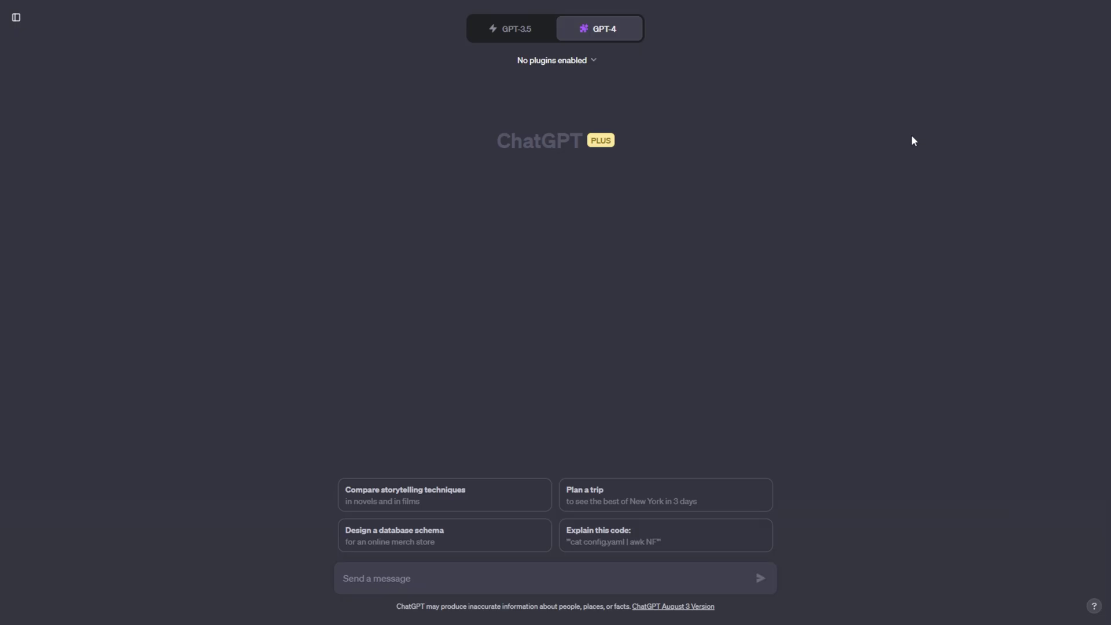
- Tick AI Video Summarizer in the plugin list to enable it for this chat
click(596, 64)
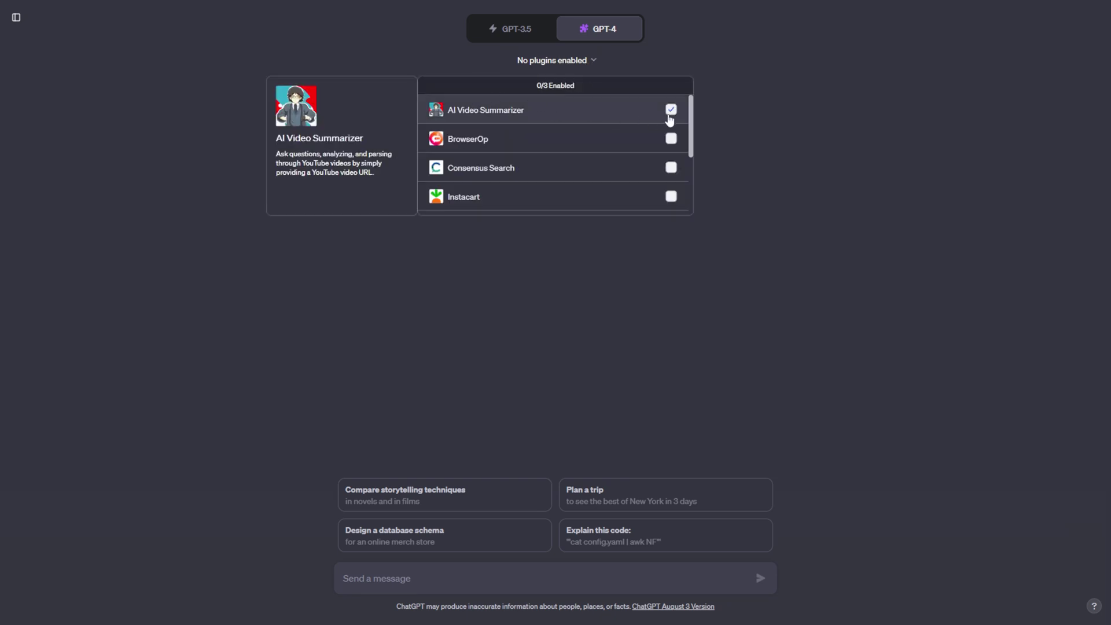
click(671, 111)
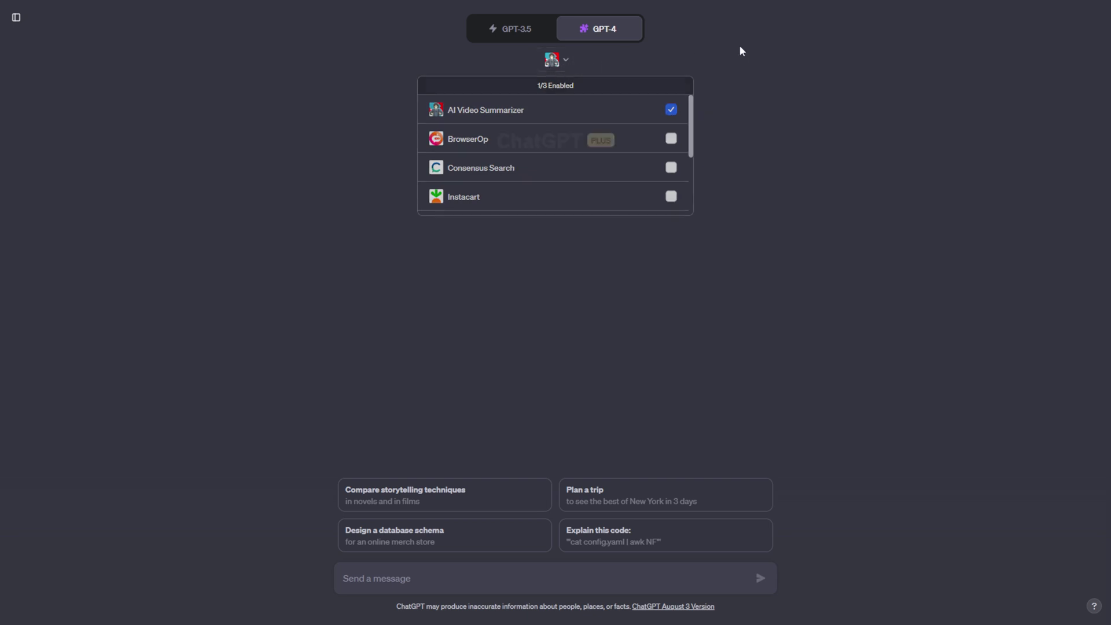
click(697, 99)
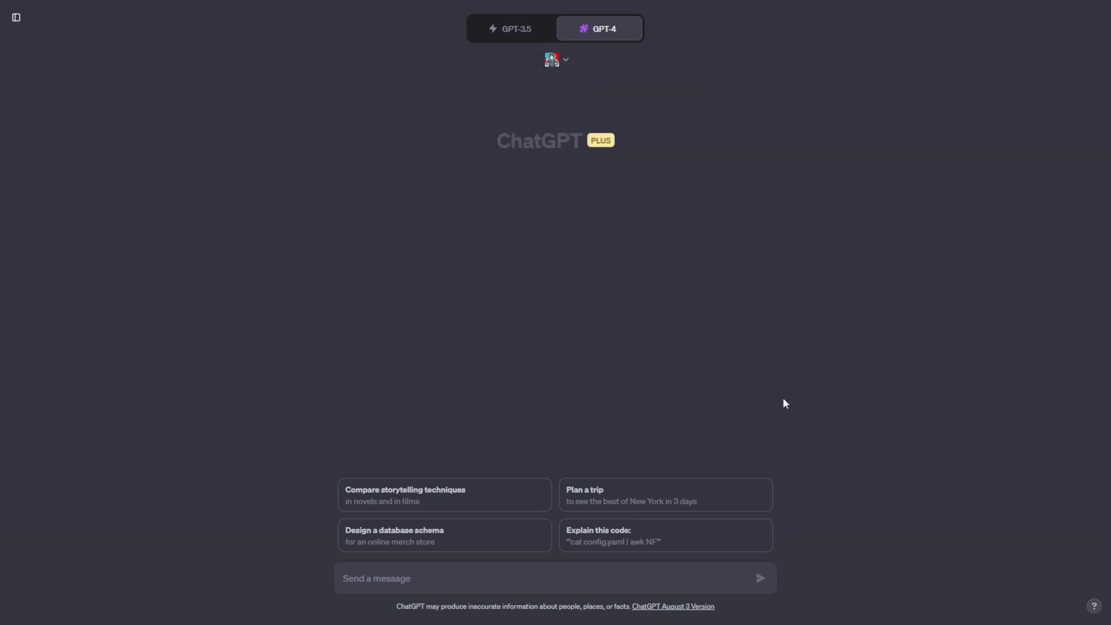
- Exit fullscreen and select the URL of the '25 Ways to SAVE time using ChatGPT' video
key(F11)
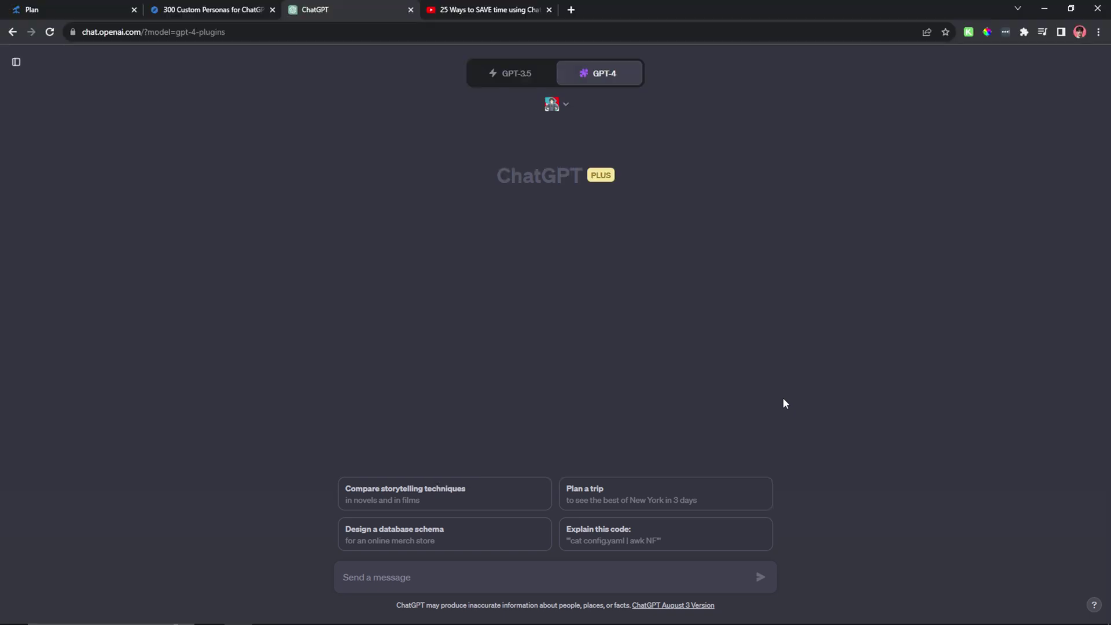
click(482, 8)
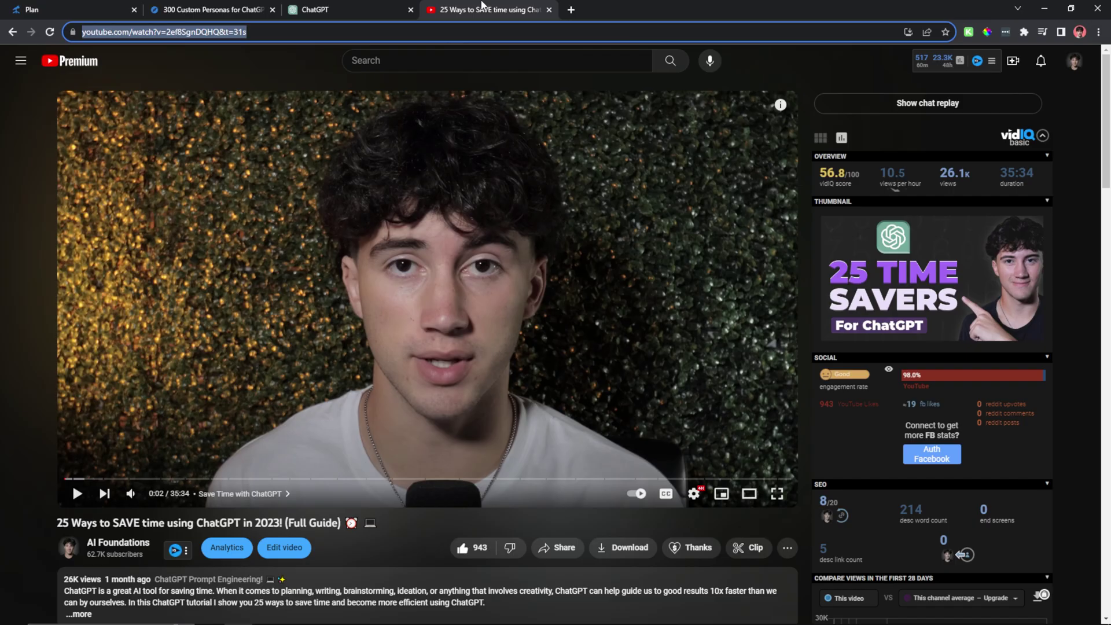
click(261, 65)
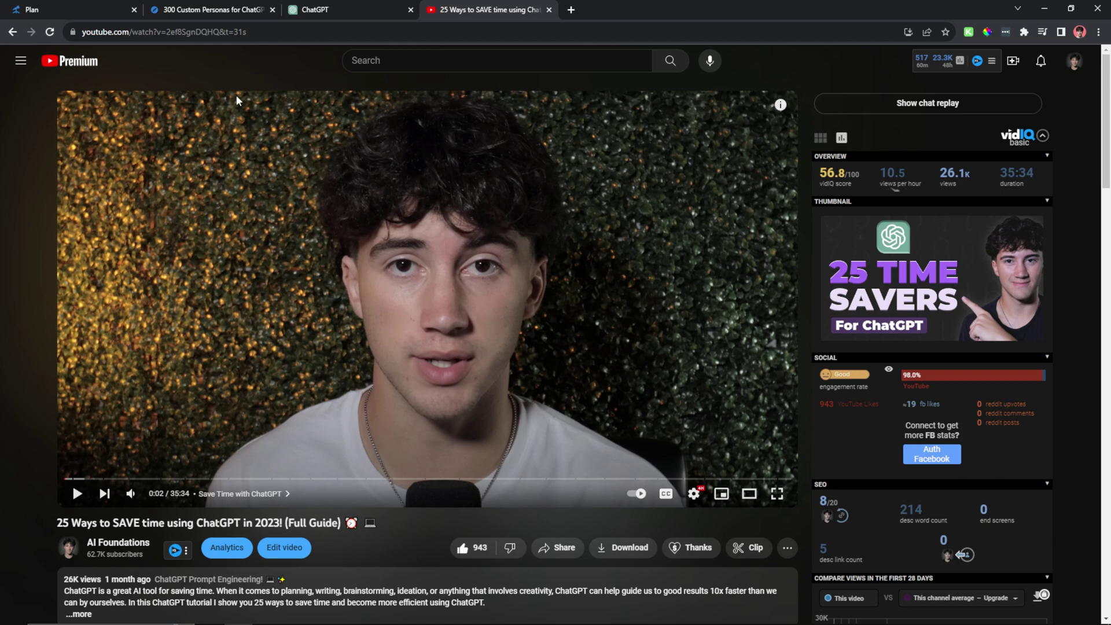
click(153, 33)
key(ctrl+c)
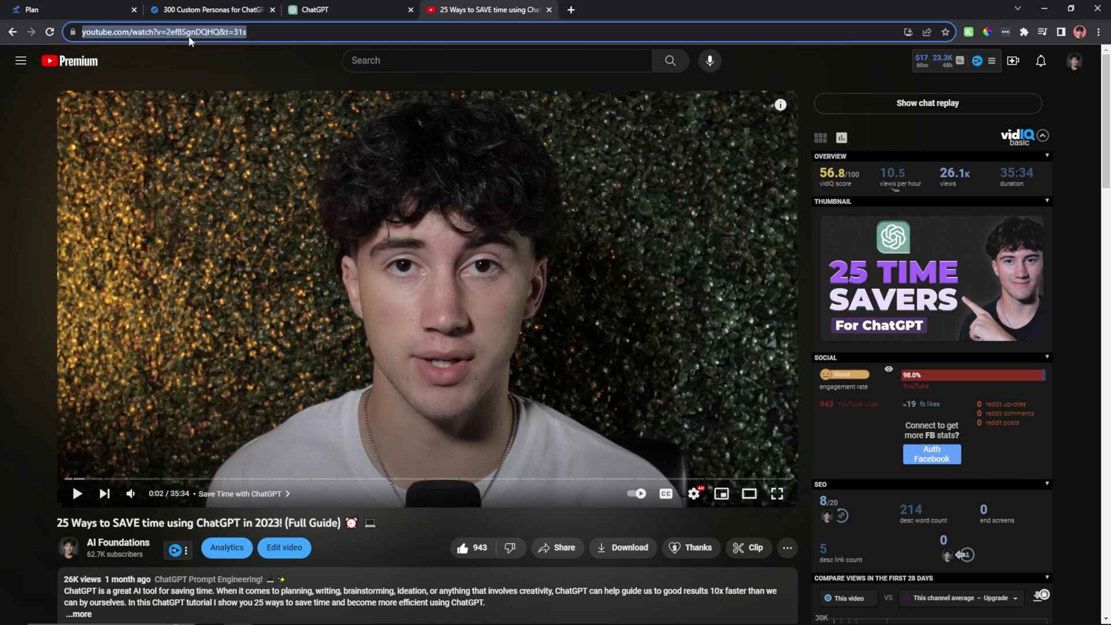
- Ask ChatGPT for 'the 25 time saving ChatGPT tips from this video' with the YouTube link pasted
click(345, 7)
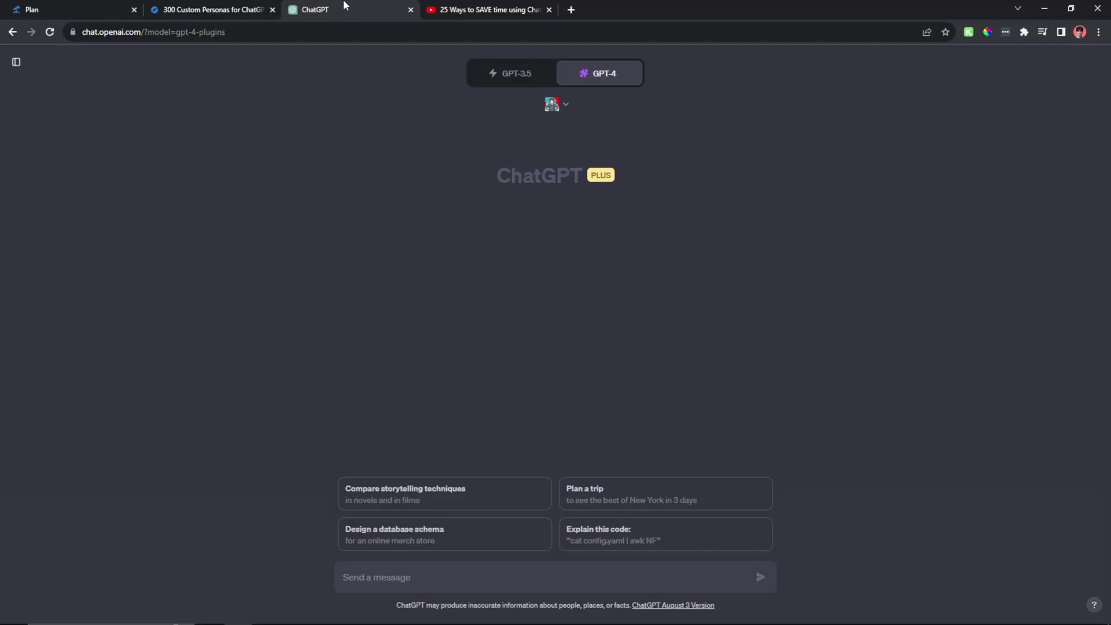
text(Give me the 25)
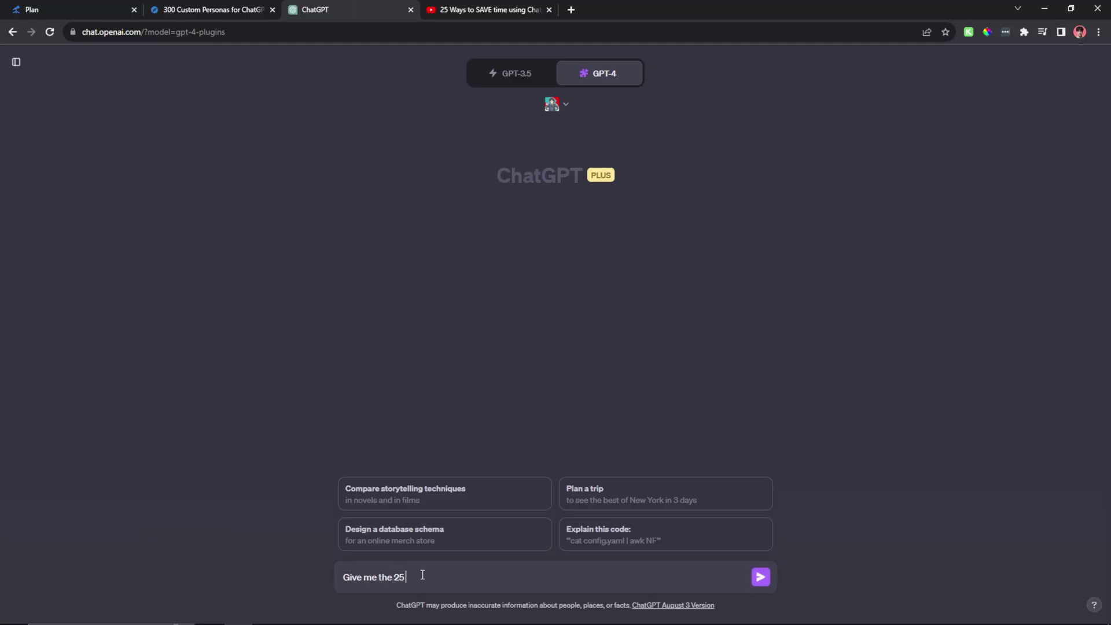
text( time saving ChatPT)
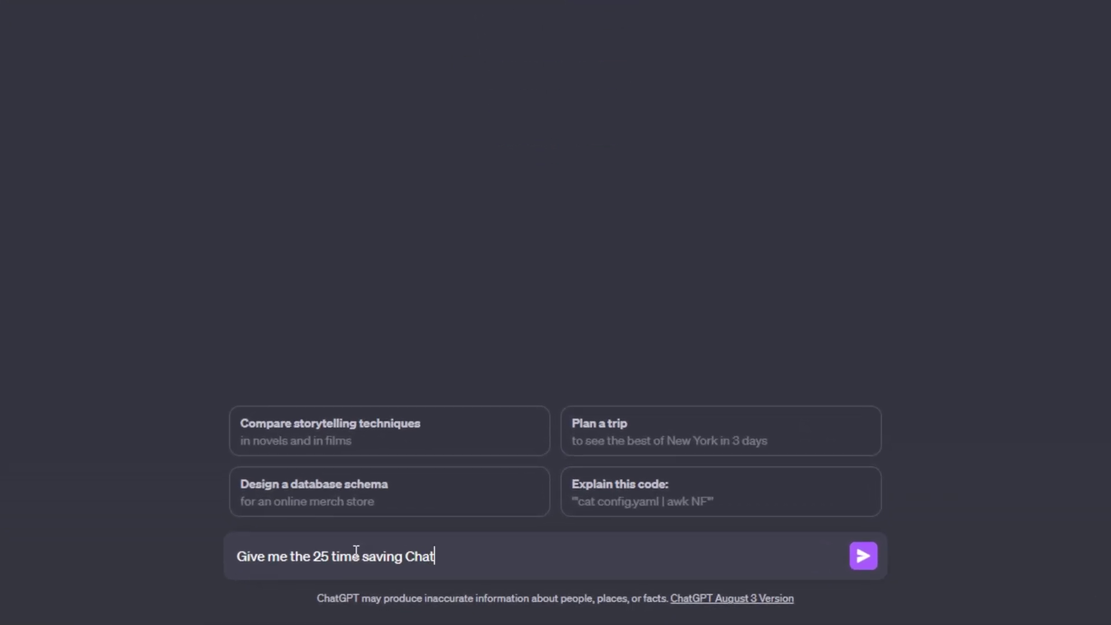
key(BackSpace)
text(GPT tips from this video:)
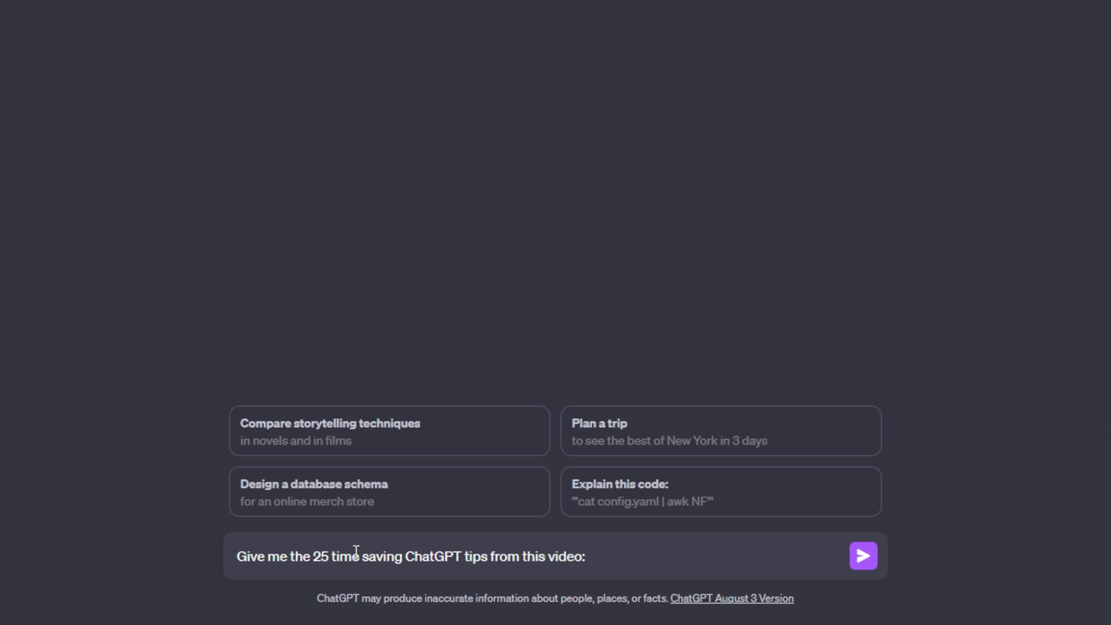
key(ctrl+v)
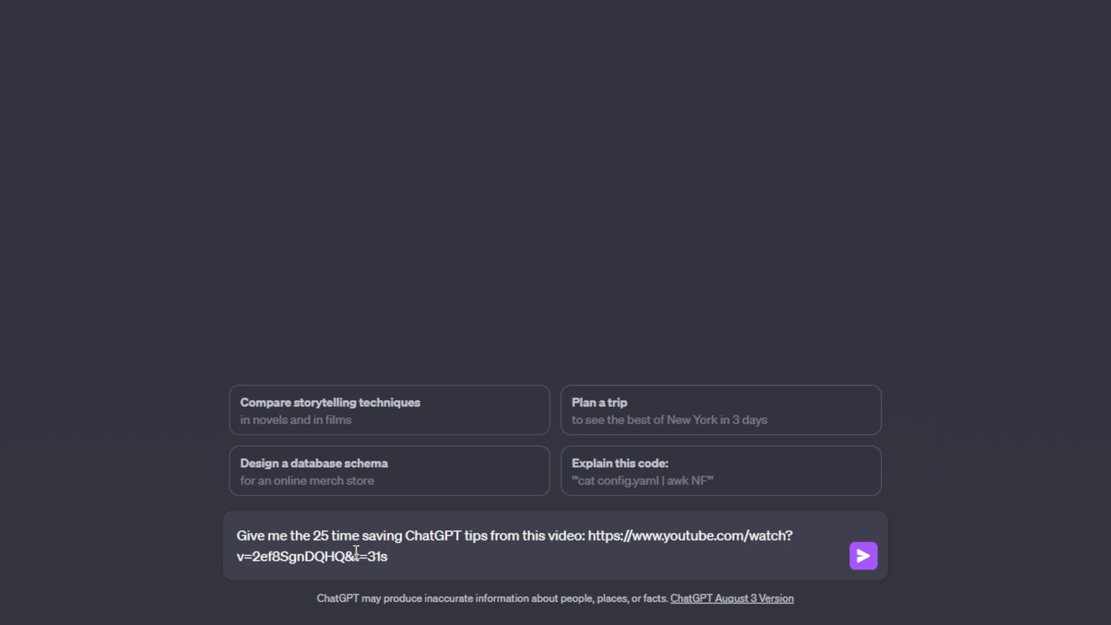
click(863, 554)
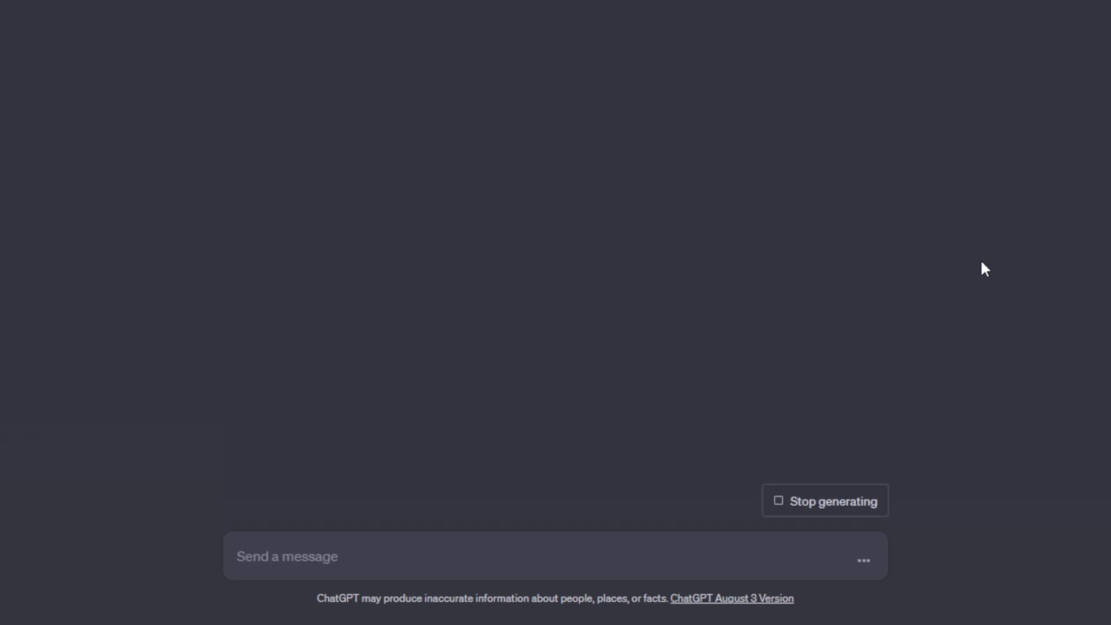
- Read through the summarizer's reply, tips 1–15 and the closing paragraph, in full screen
key(F11)
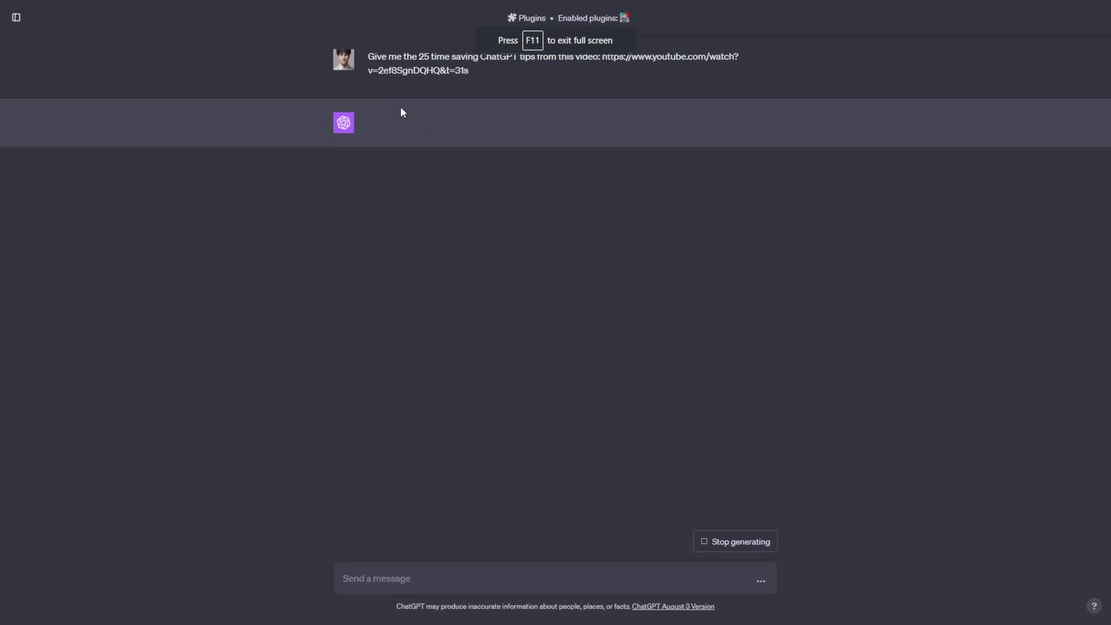
drag(369, 56, 467, 53)
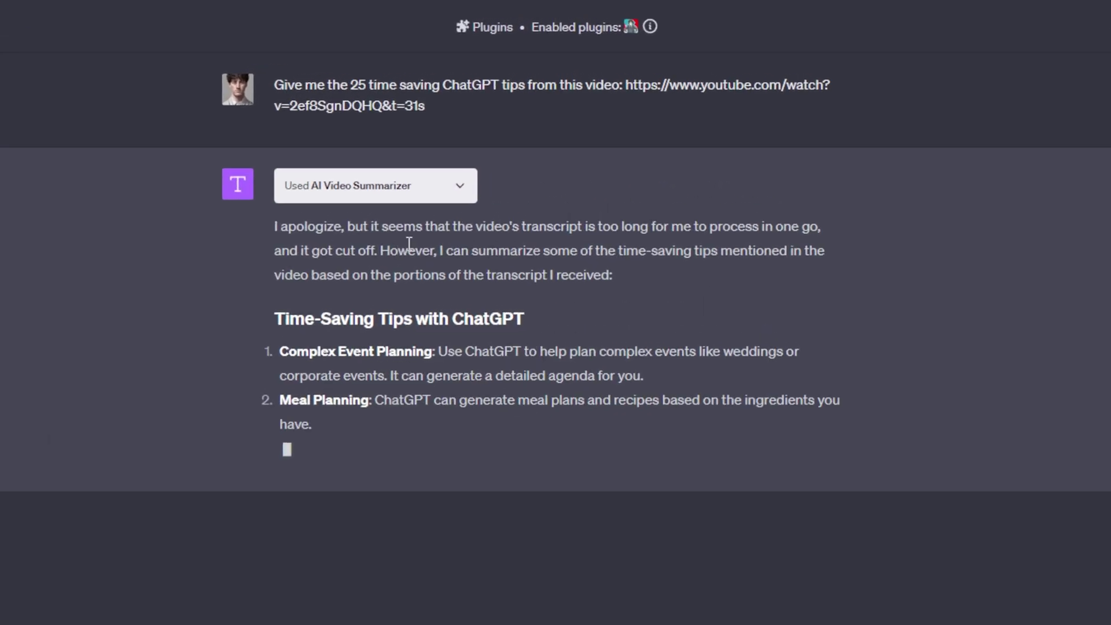
drag(576, 227, 831, 228)
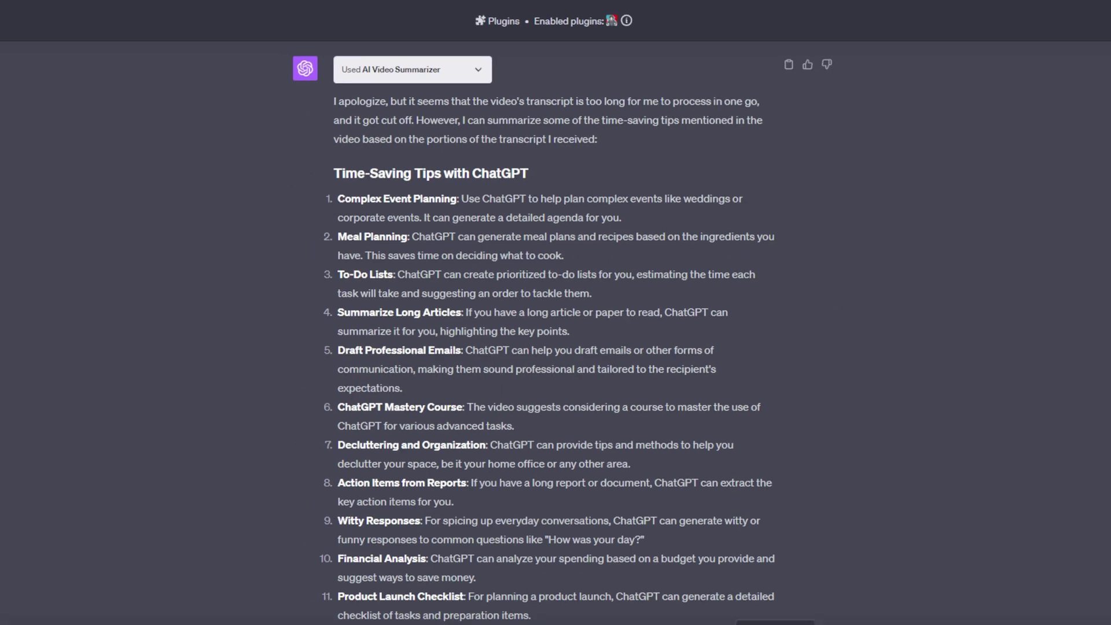
scroll(556, 281, down, 3)
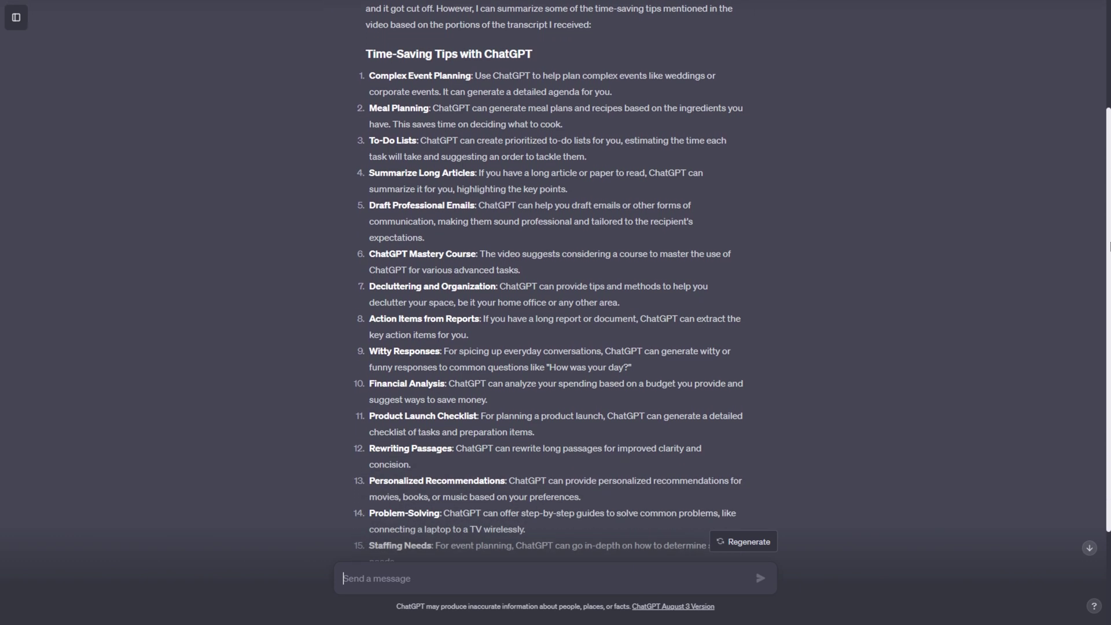
drag(1109, 246, 1102, 308)
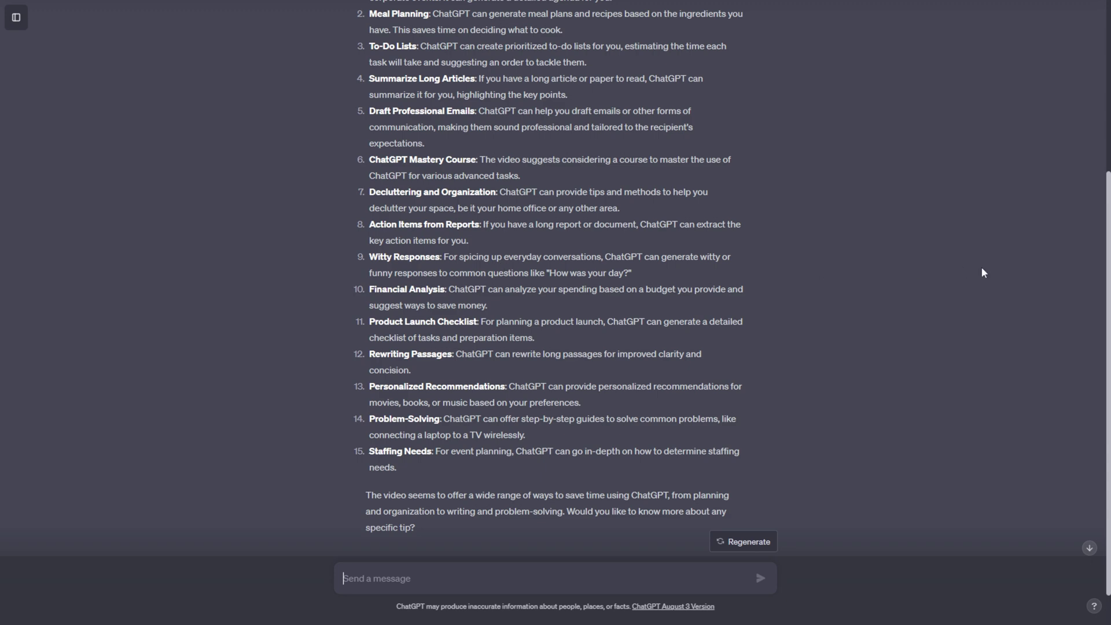
scroll(502, 393, down, 1)
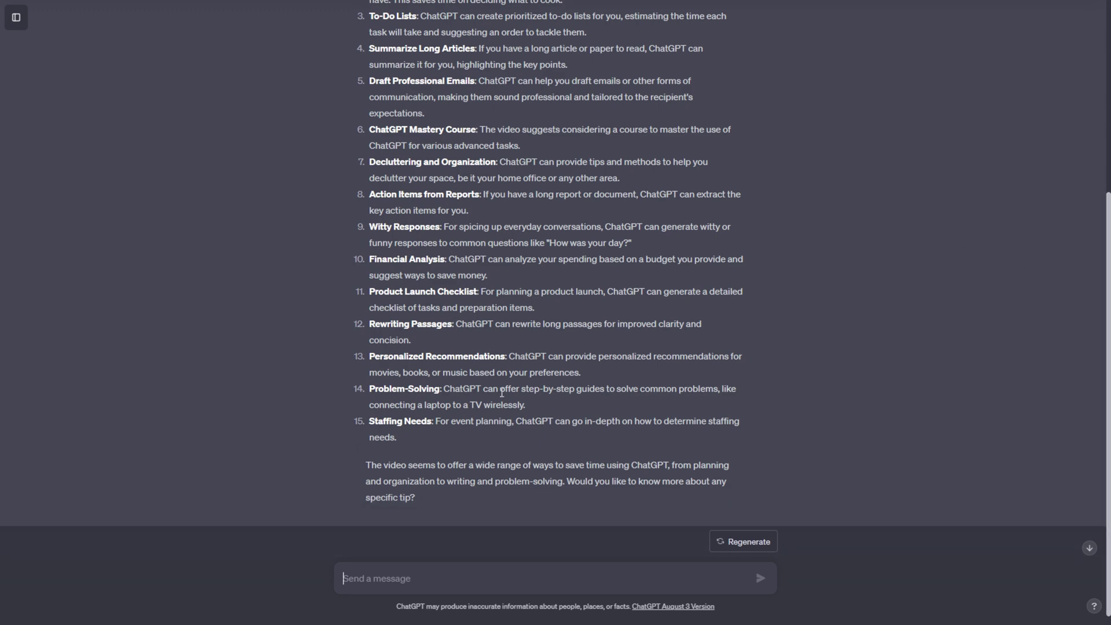
drag(359, 428, 512, 443)
scroll(1108, 193, up, 5)
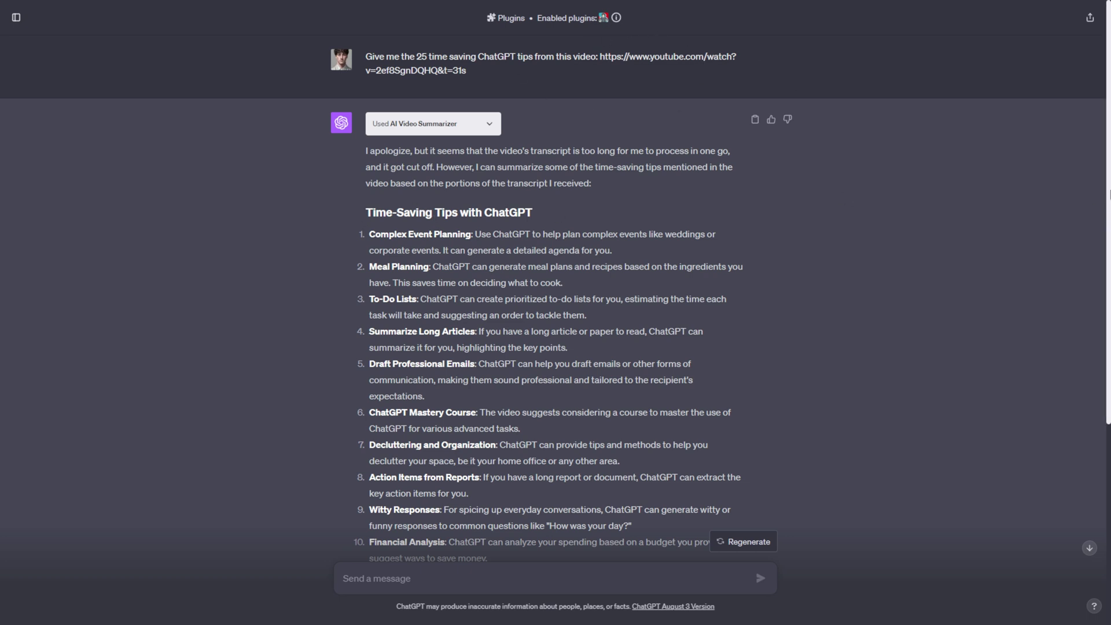
drag(1108, 192, 1109, 359)
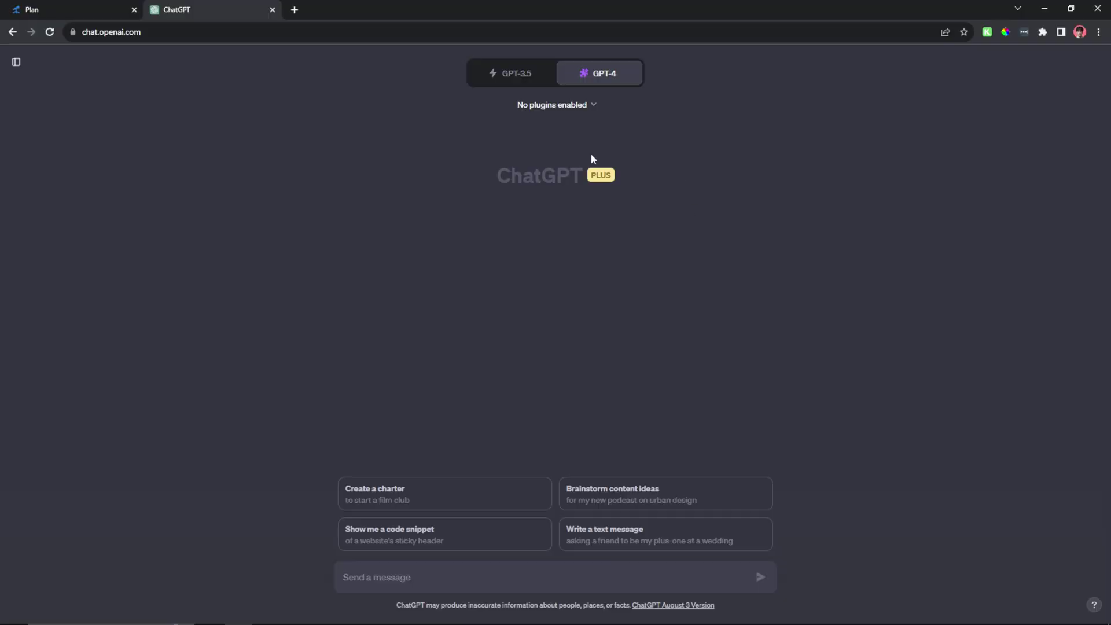
- Go full screen and show the plugin dropdown for the fresh GPT-4 chat
key(F11)
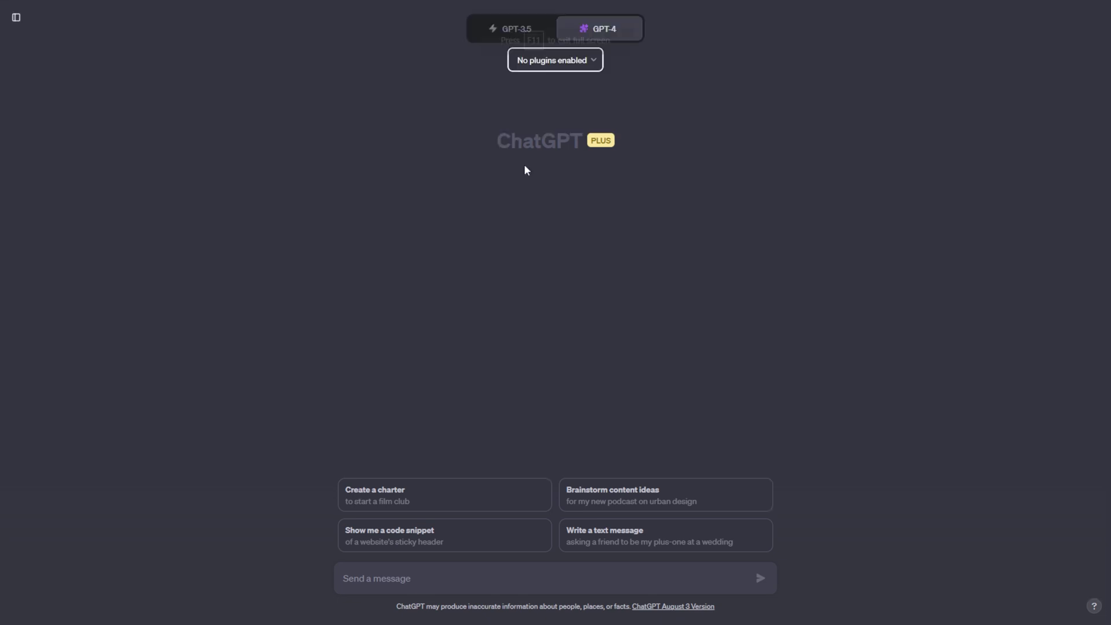
click(588, 60)
click(526, 164)
scroll(526, 164, down, 5)
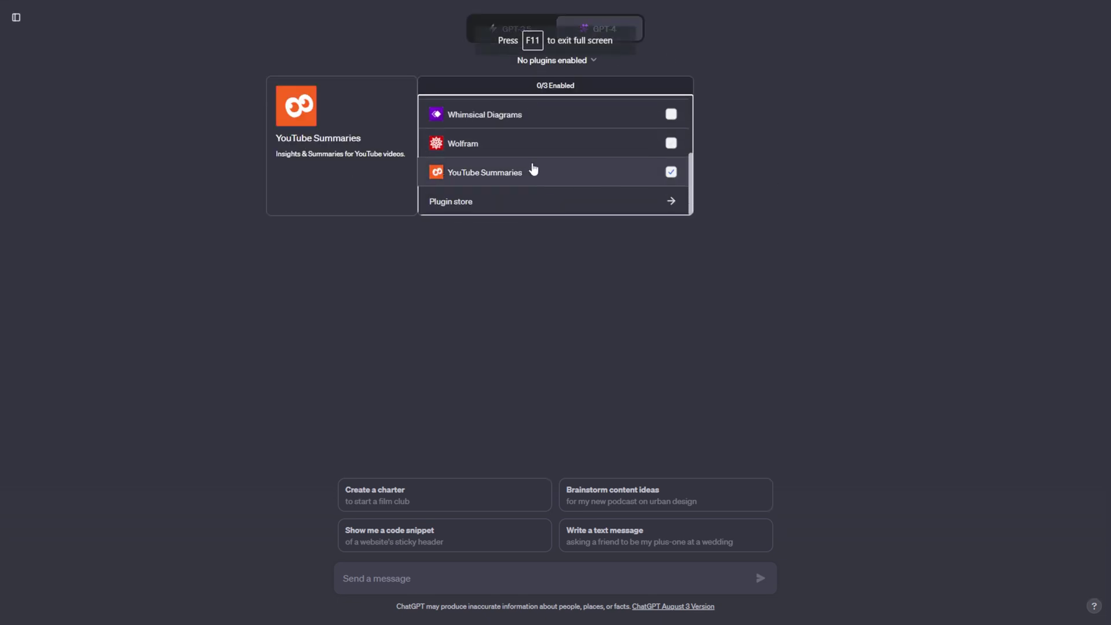
click(503, 147)
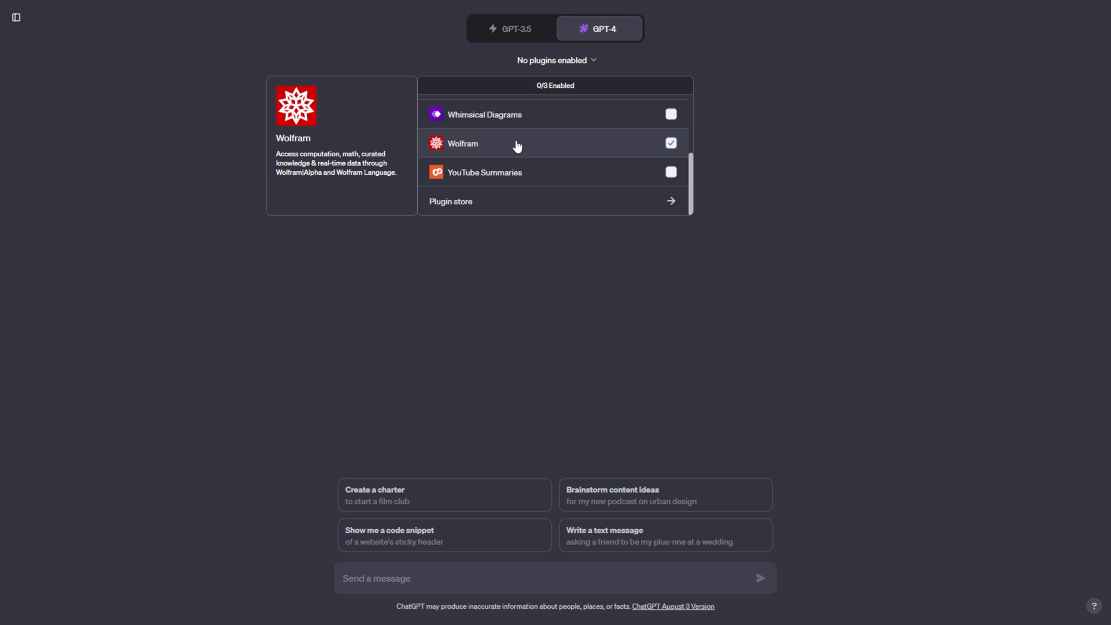
- Search the Plugin store for 'wolfram' to confirm it is installed, then close the store
click(520, 203)
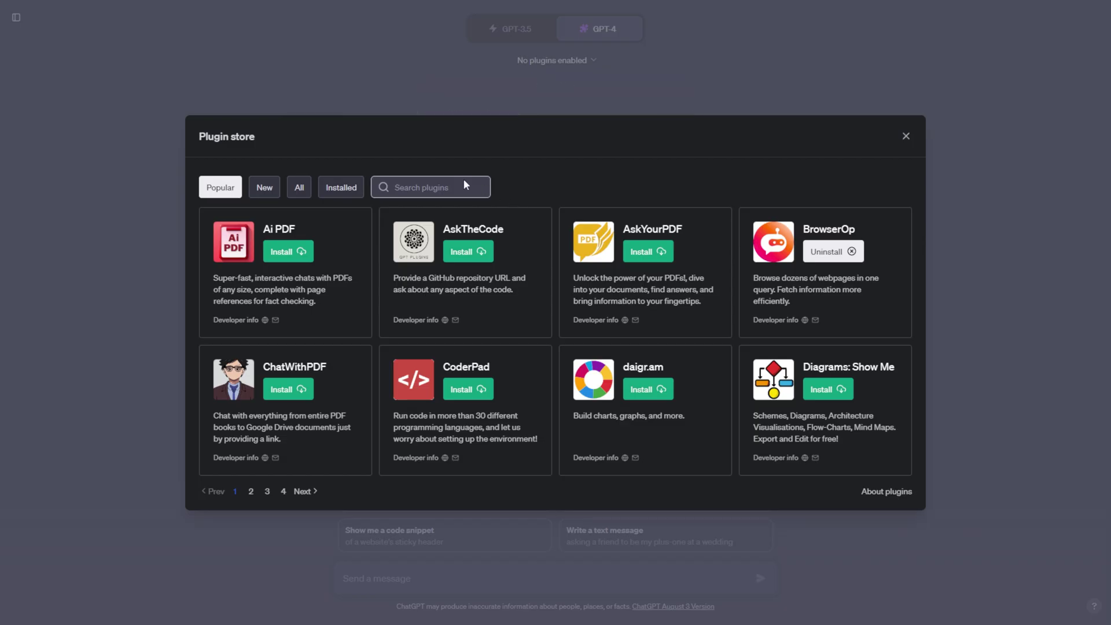
text(wolf)
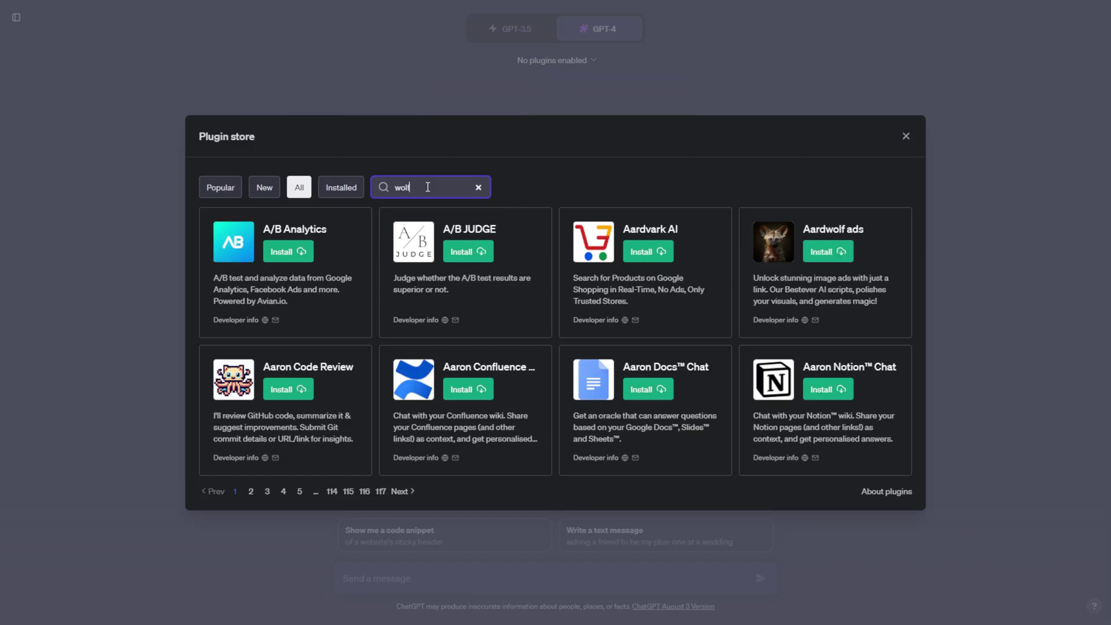
text(ram)
click(310, 248)
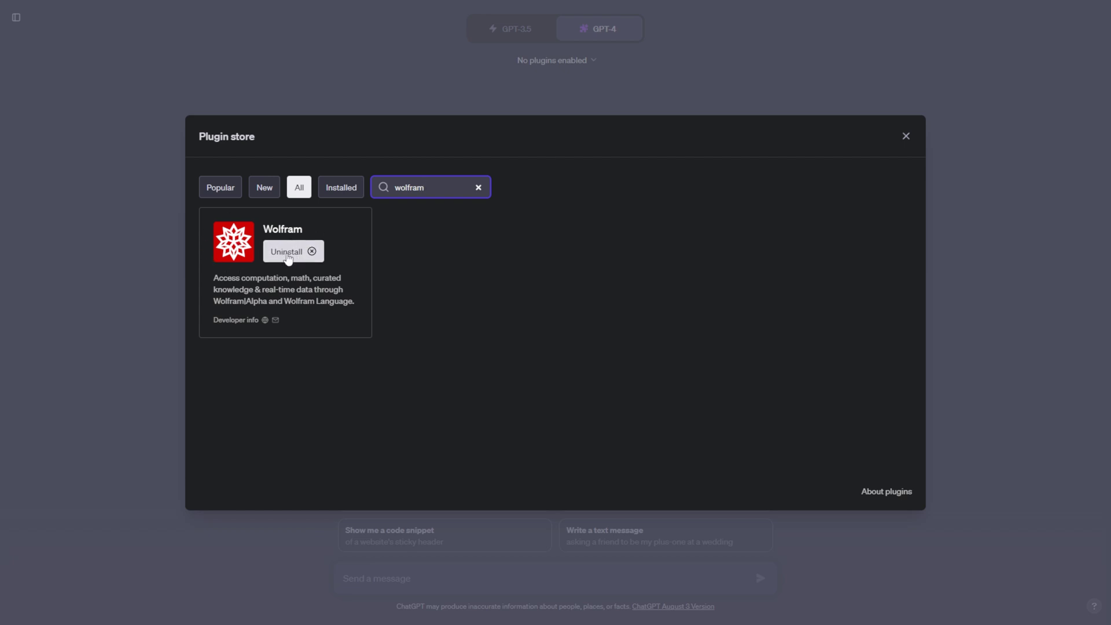
click(906, 138)
- Tick Wolfram as the only enabled plugin in the plugin dropdown
click(571, 58)
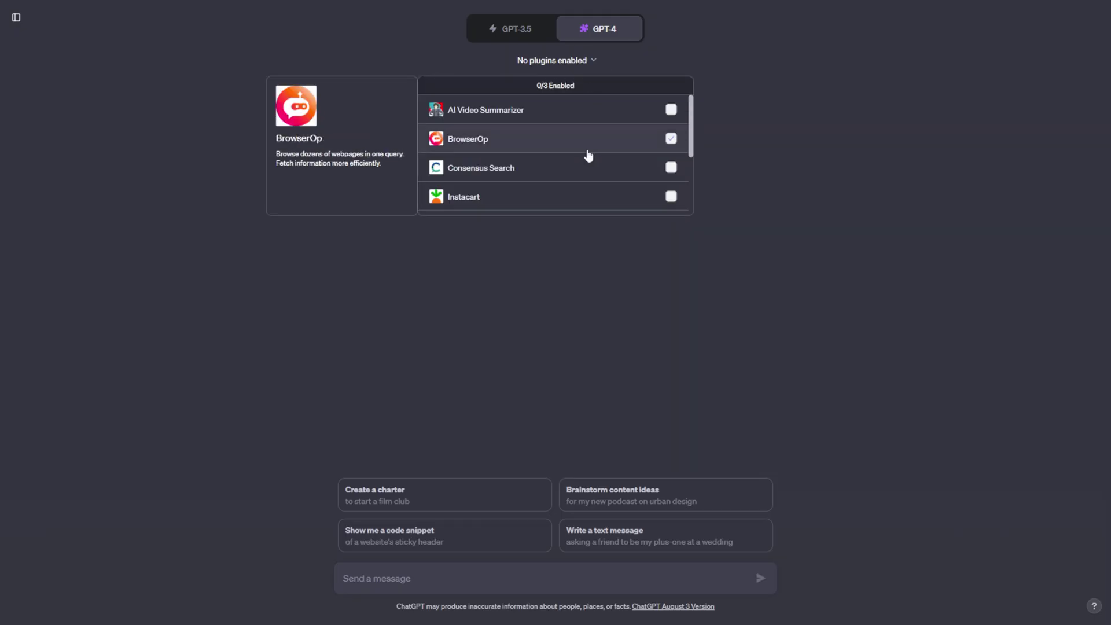
scroll(579, 156, down, 3)
click(664, 153)
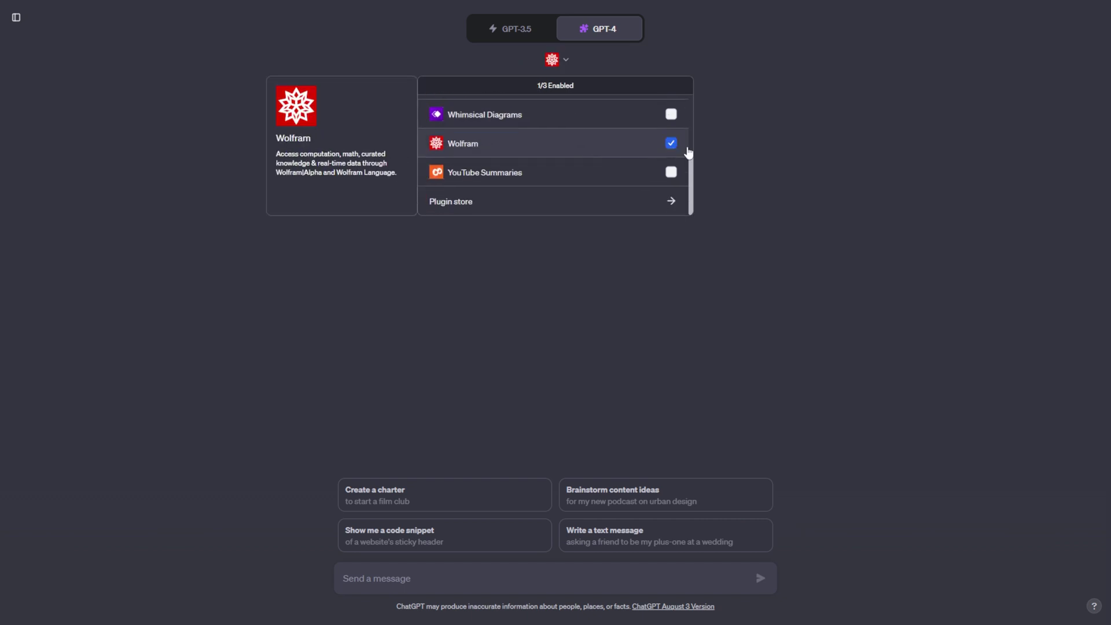
click(747, 139)
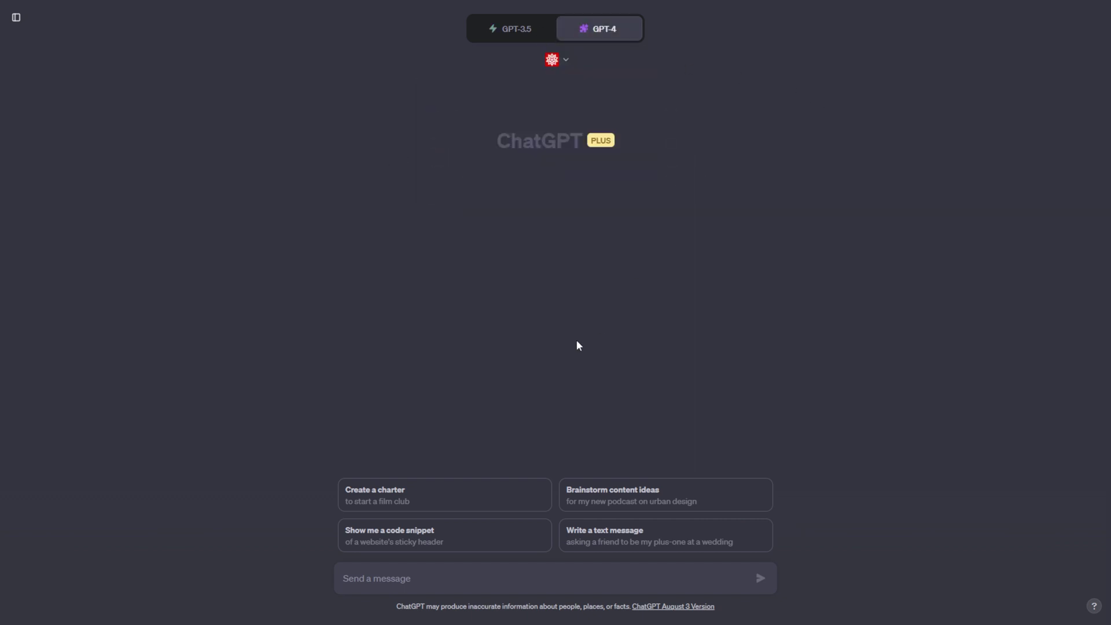
- Ask 'Show me recent earthquakes in Indonesia' and inspect the 6.0 quake's date and location
text(Show )
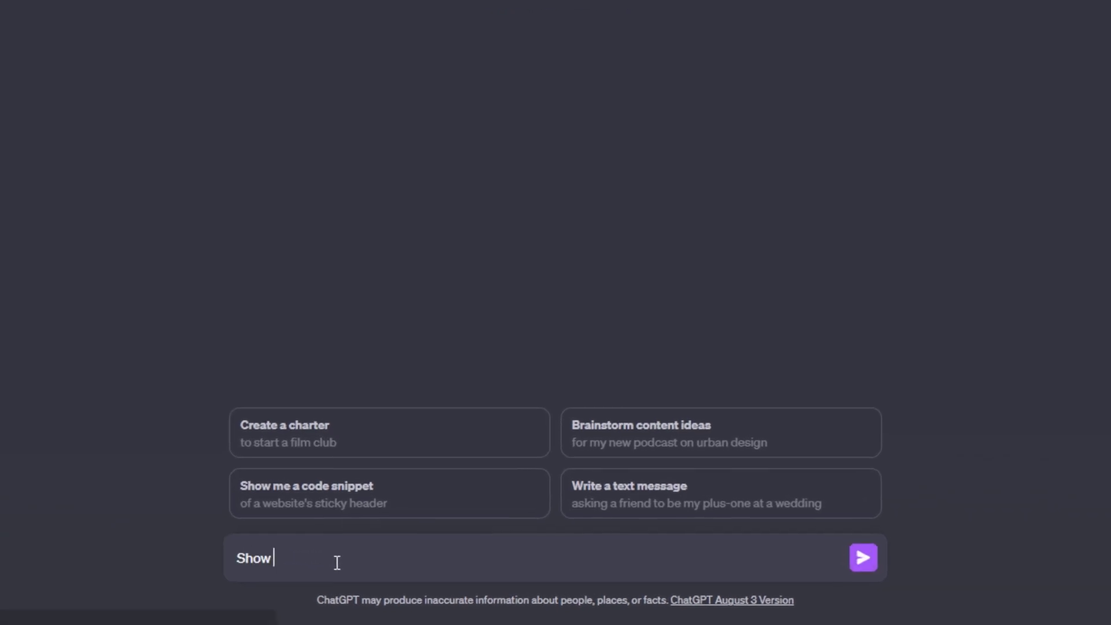
text(me recent earthquakes in Indonesia)
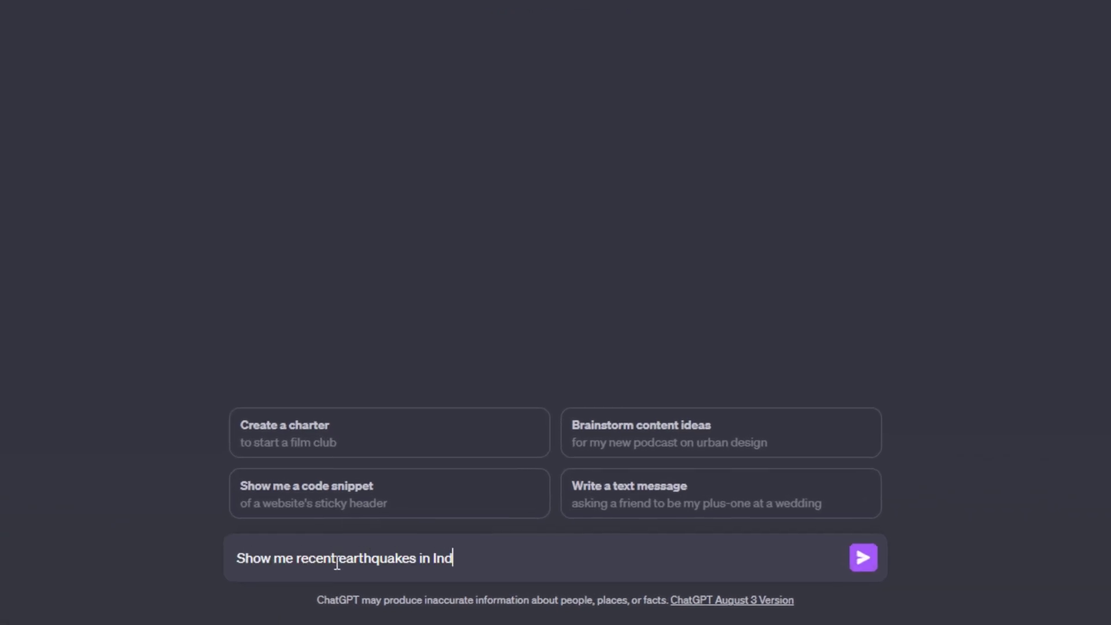
key(Return)
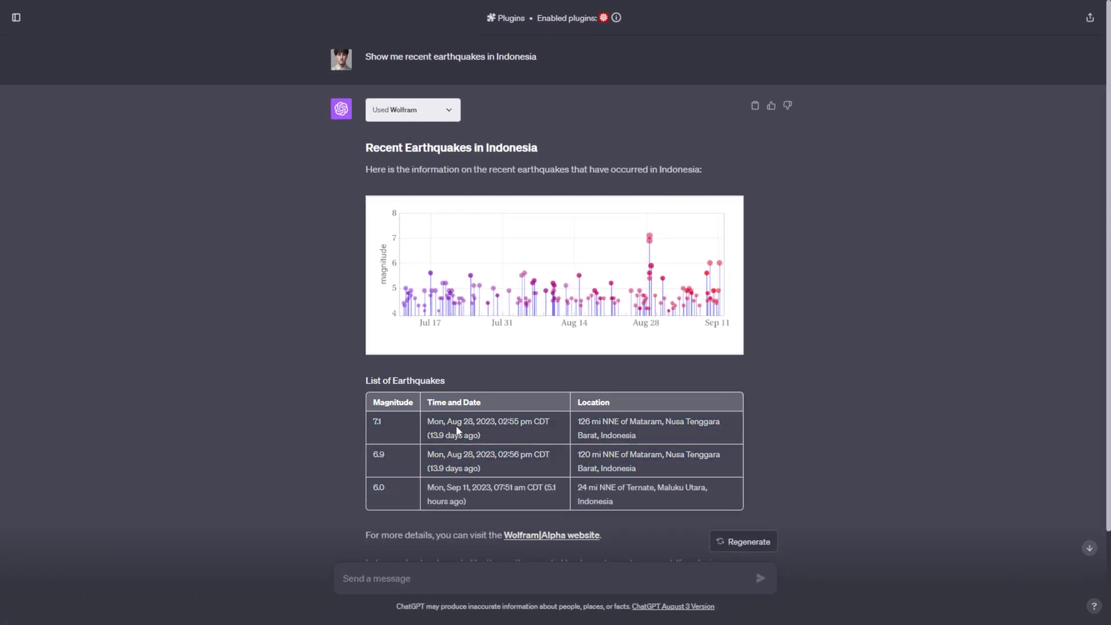
scroll(518, 323, down, 2)
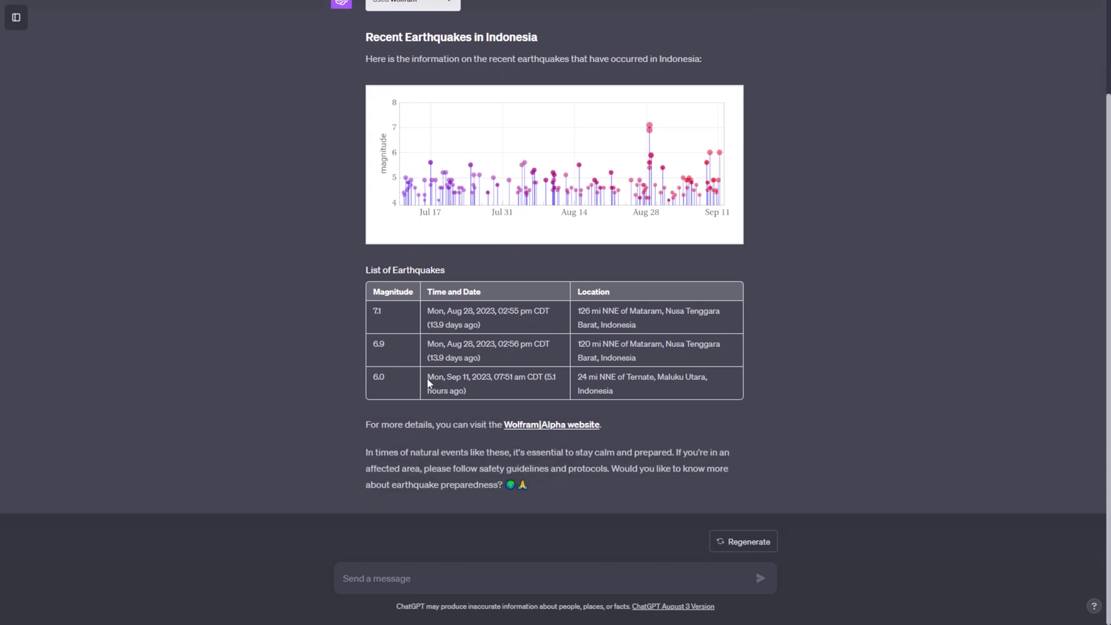
drag(428, 378, 478, 388)
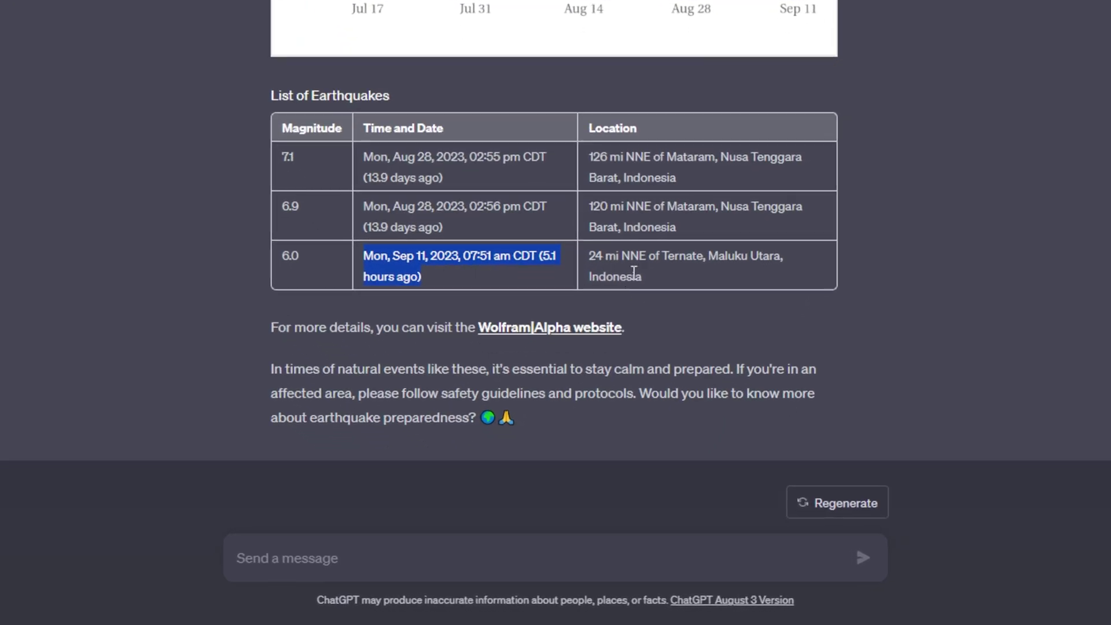
drag(657, 283, 587, 256)
click(678, 282)
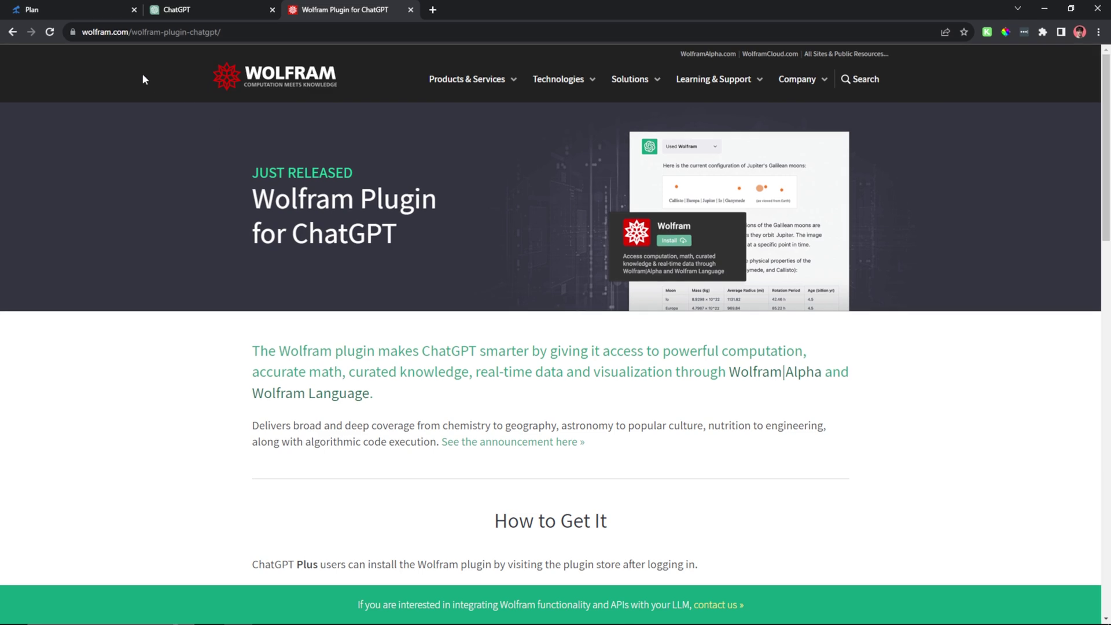
- Enlarge and close the Music, Anatomy and Genealogy example chats on the Wolfram plugin page
scroll(542, 206, down, 10)
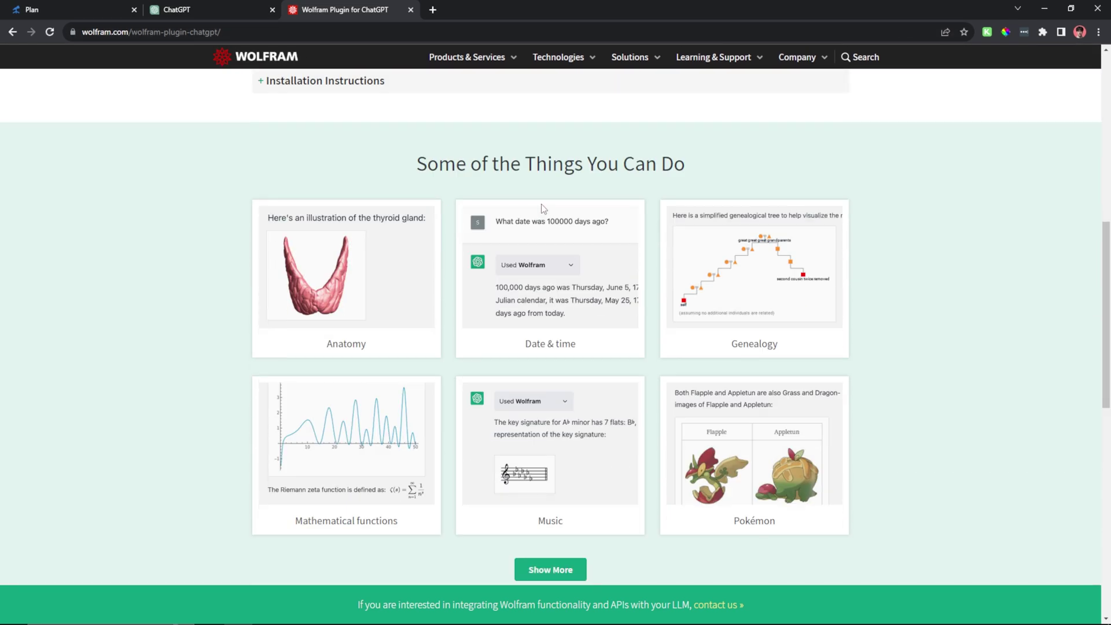
click(550, 511)
scroll(588, 241, down, 5)
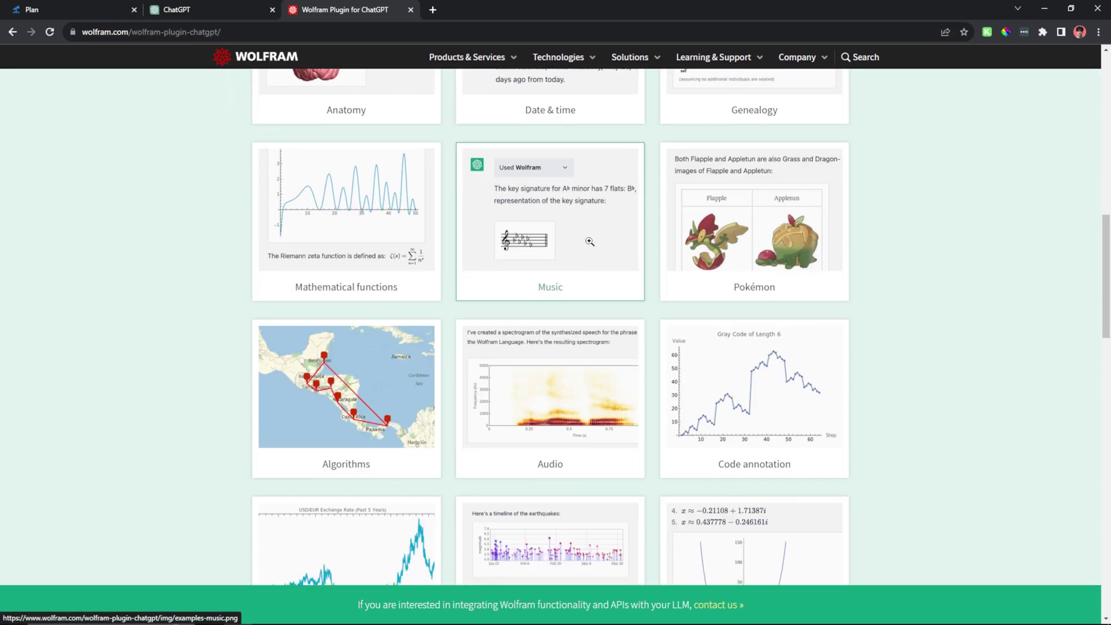
scroll(599, 237, up, 5)
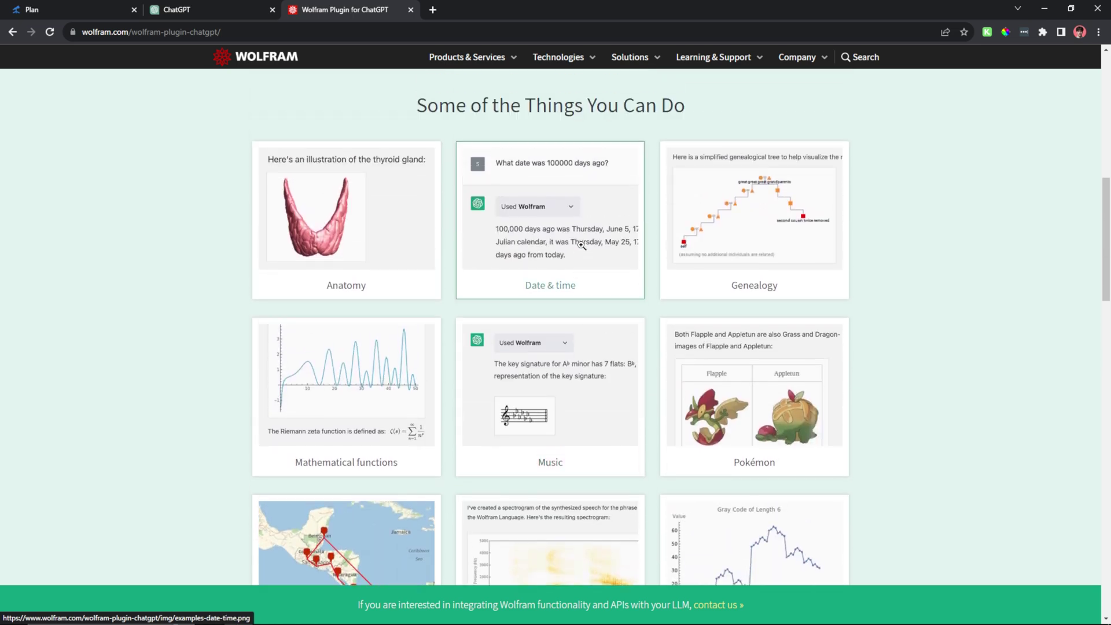
click(568, 390)
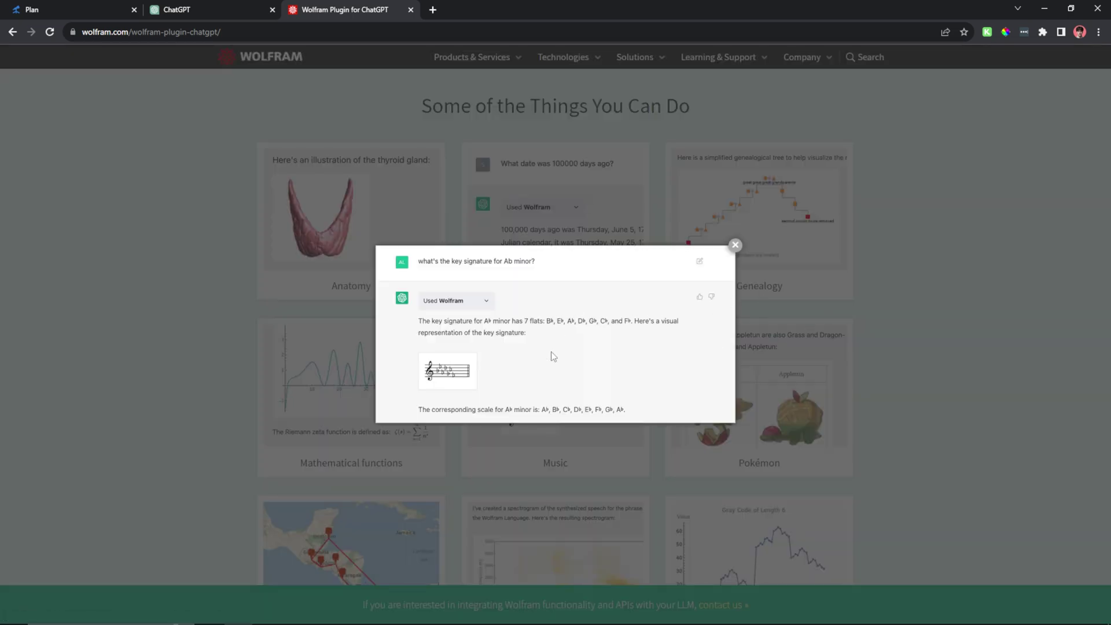
click(735, 245)
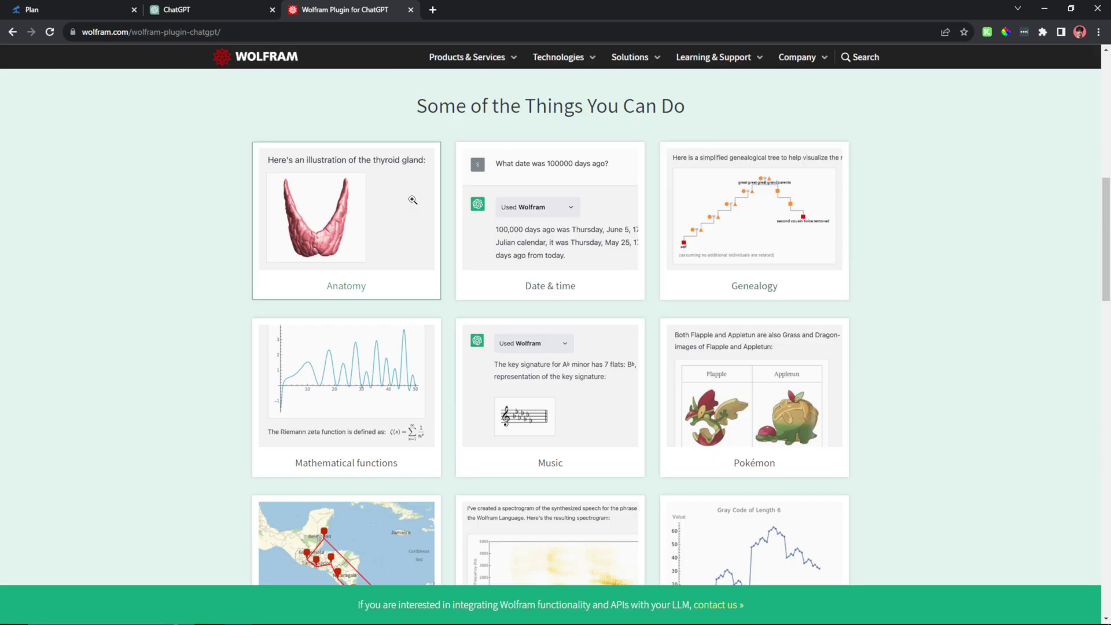
click(394, 194)
click(735, 116)
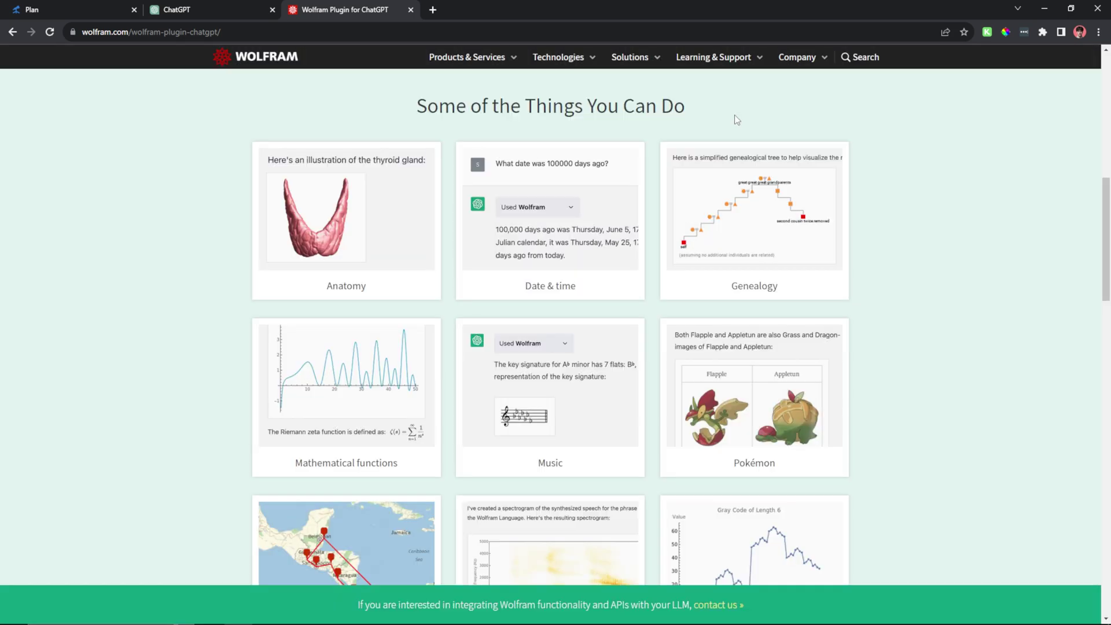
click(759, 217)
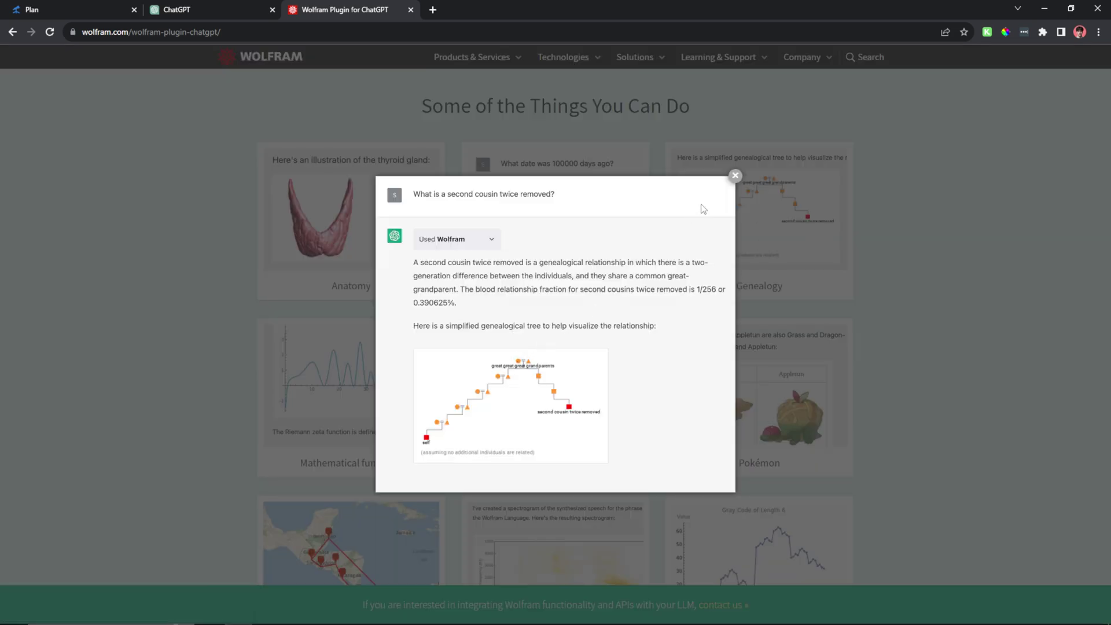
click(735, 176)
- Scroll through the remaining example cards and back up to How to Get It
scroll(792, 261, down, 4)
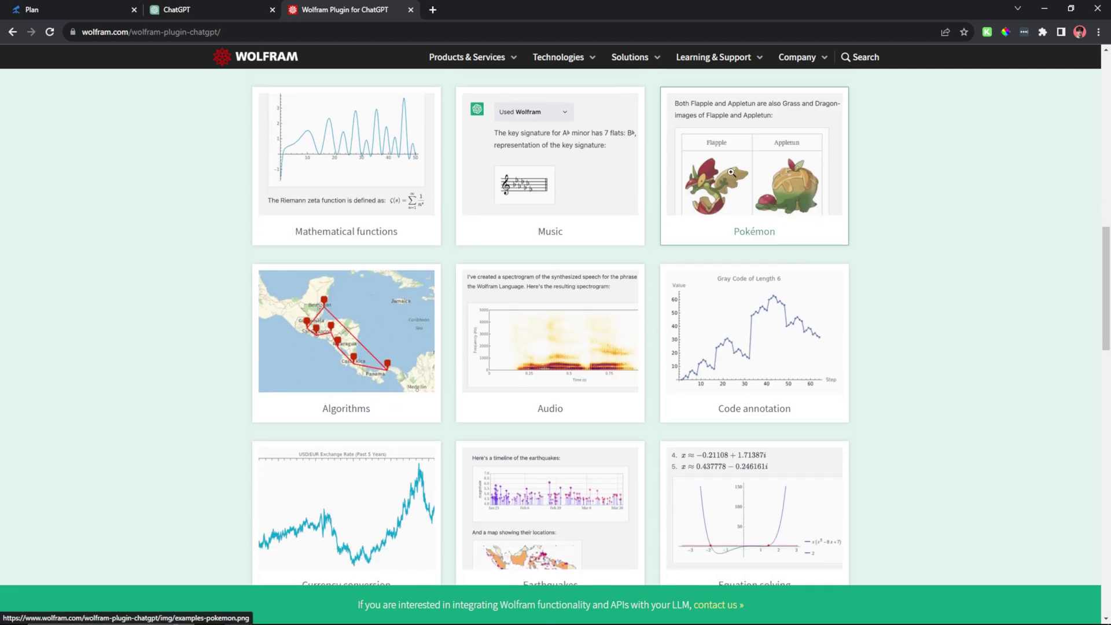
scroll(519, 311, down, 5)
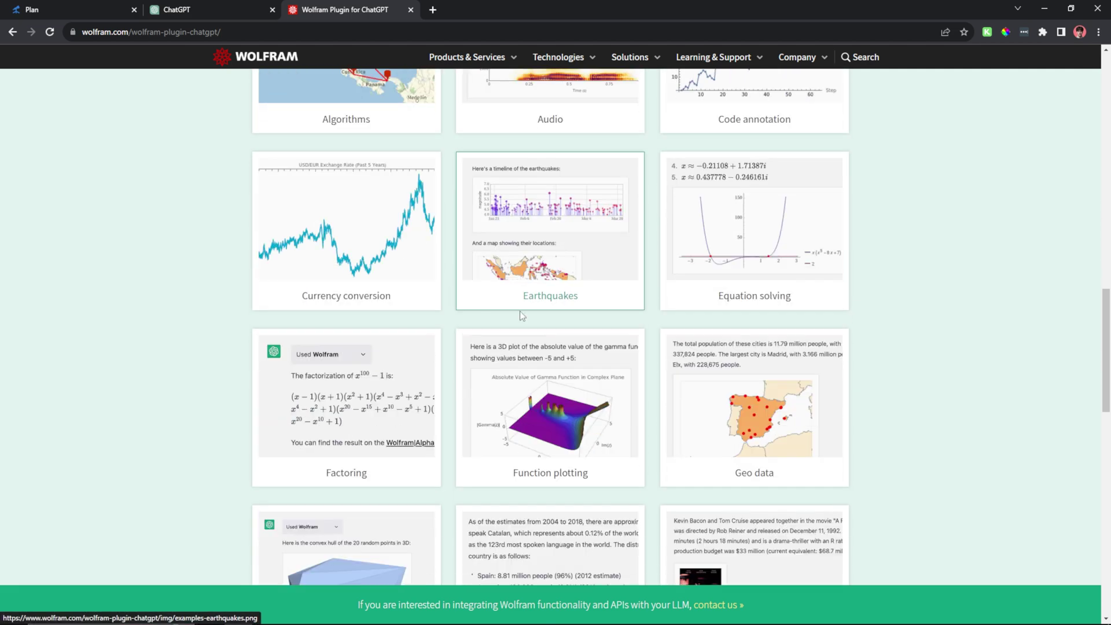
scroll(563, 438, down, 4)
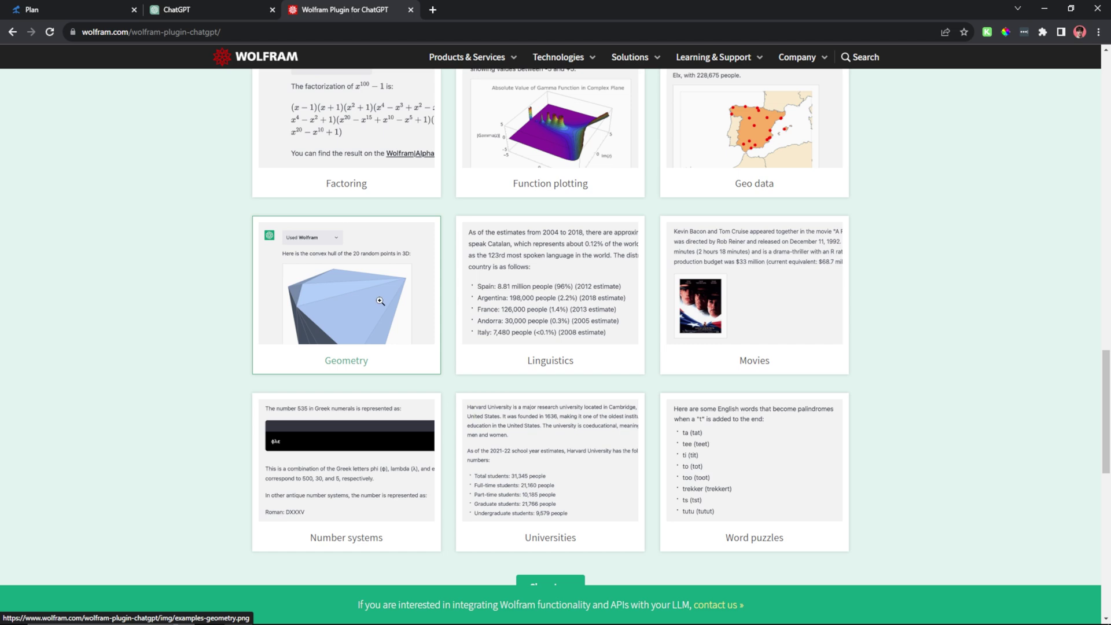
scroll(789, 310, down, 3)
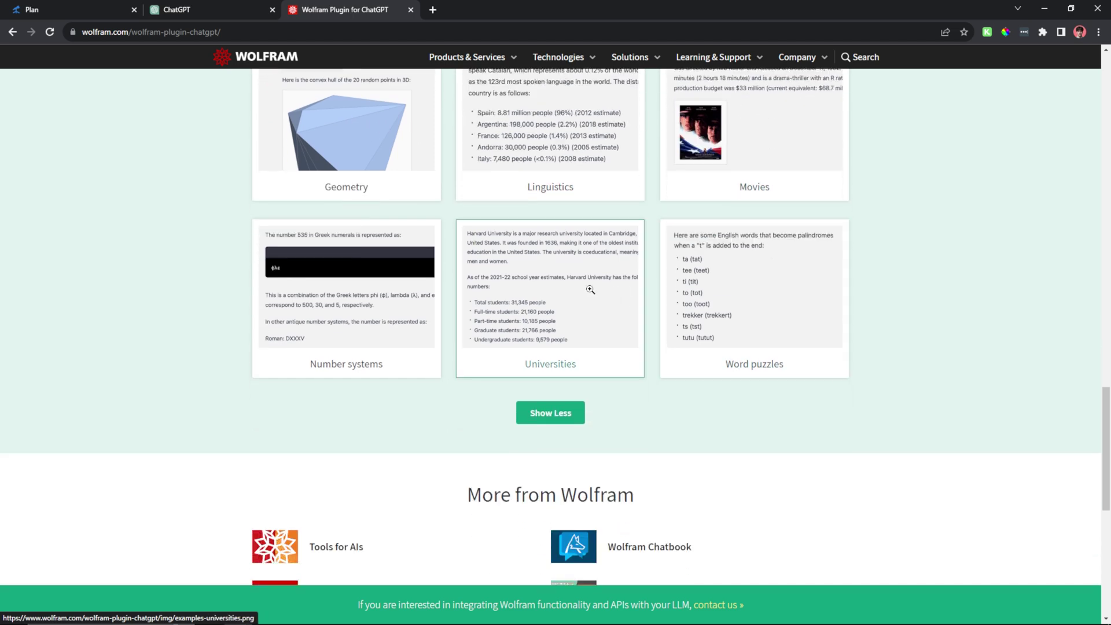
scroll(306, 311, up, 5)
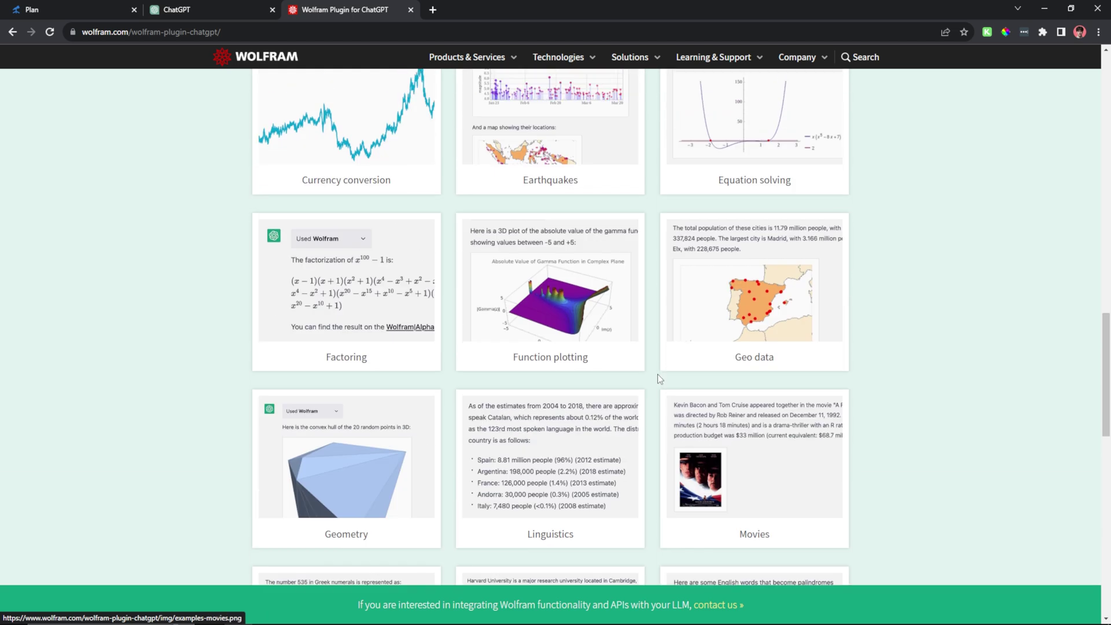
scroll(483, 354, up, 7)
scroll(484, 353, up, 5)
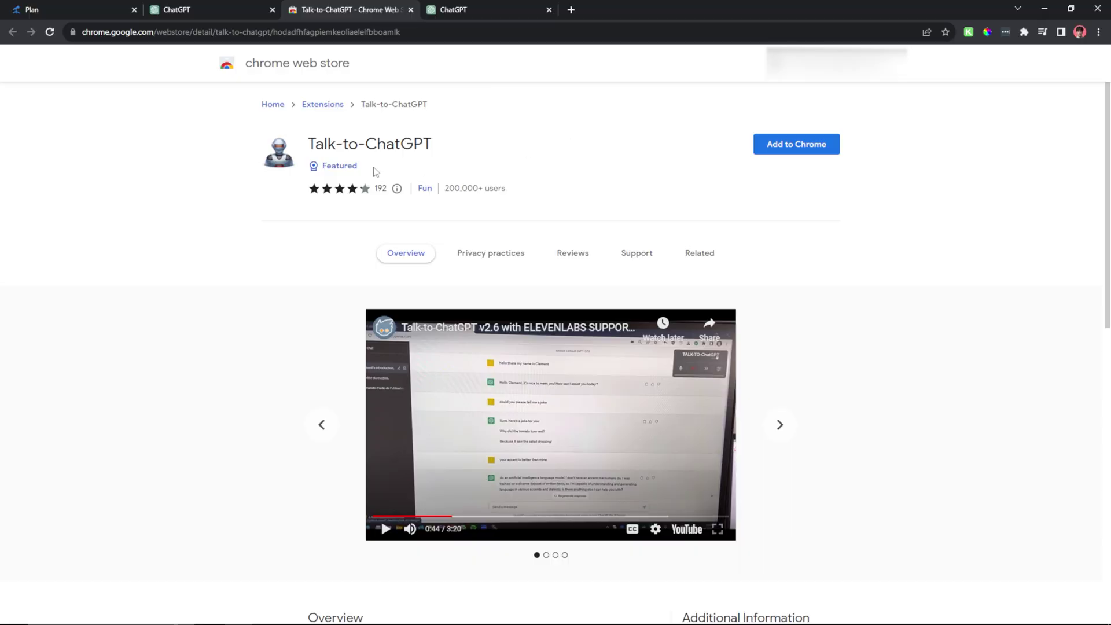
- Add the Talk-to-ChatGPT extension to Chrome and confirm the installation
drag(305, 150, 514, 145)
click(712, 140)
click(776, 155)
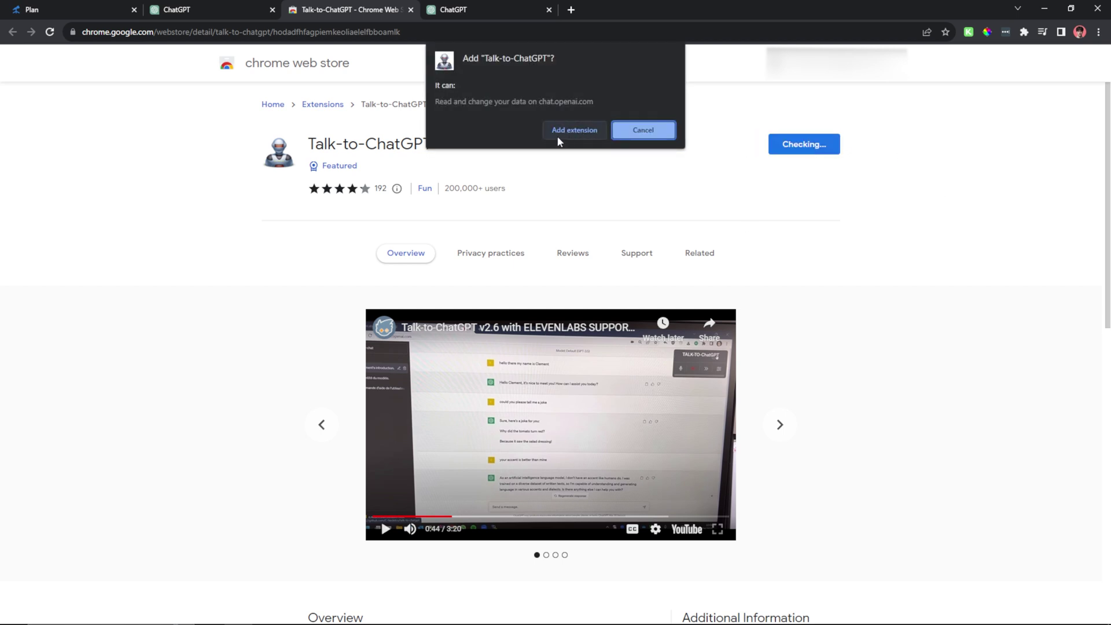
click(575, 132)
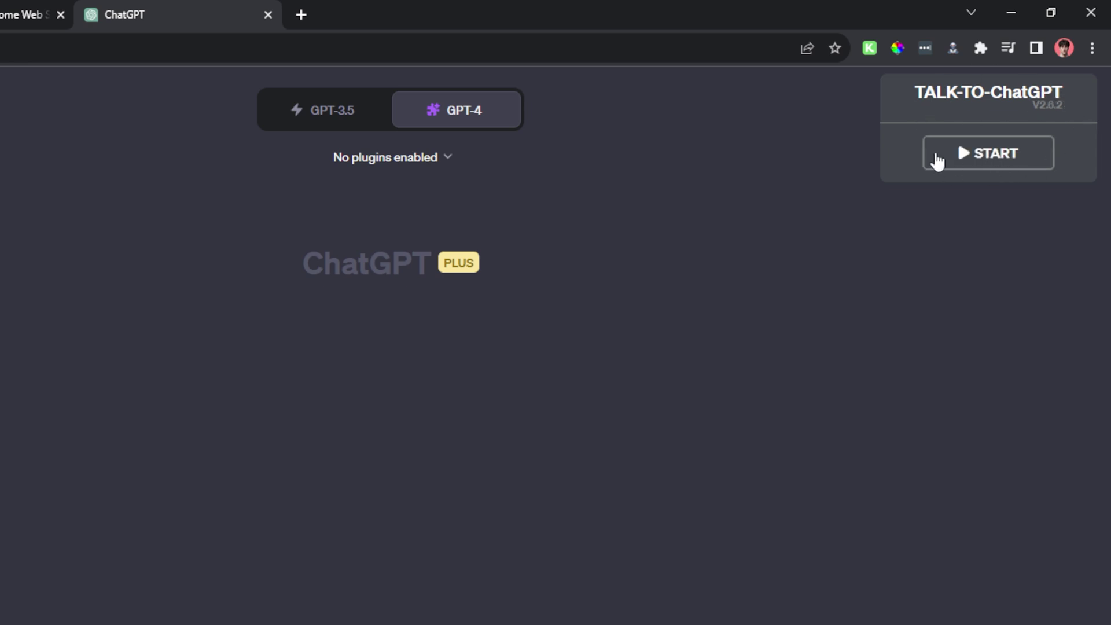
- Start Talk-to-ChatGPT and tick 'Use ElevenLabs API for text-to-speech' in its settings
click(979, 162)
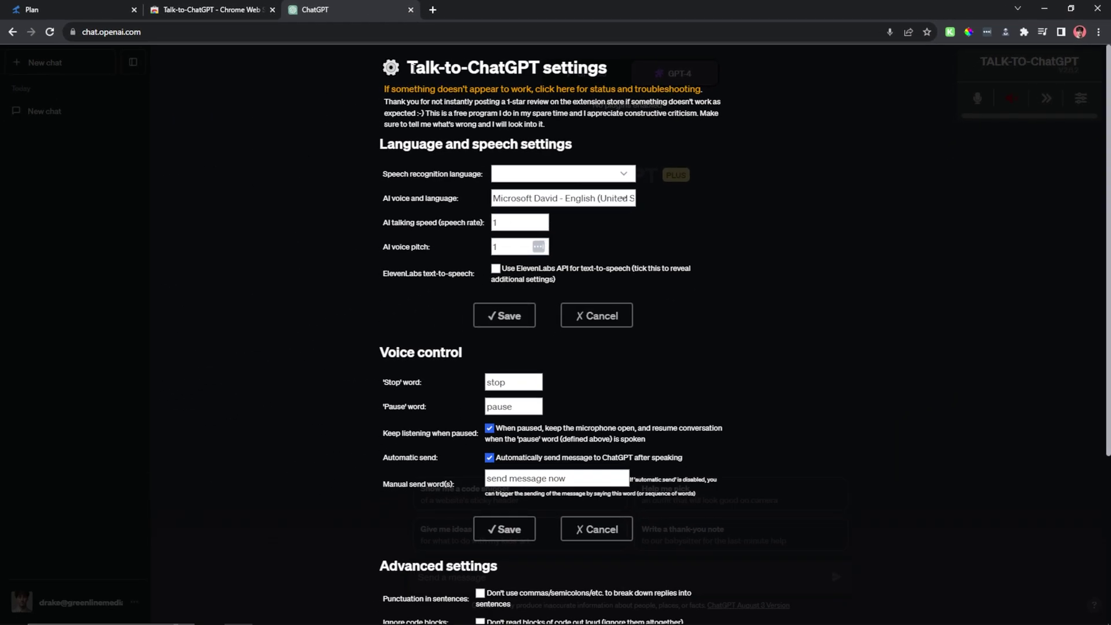
drag(416, 67, 588, 67)
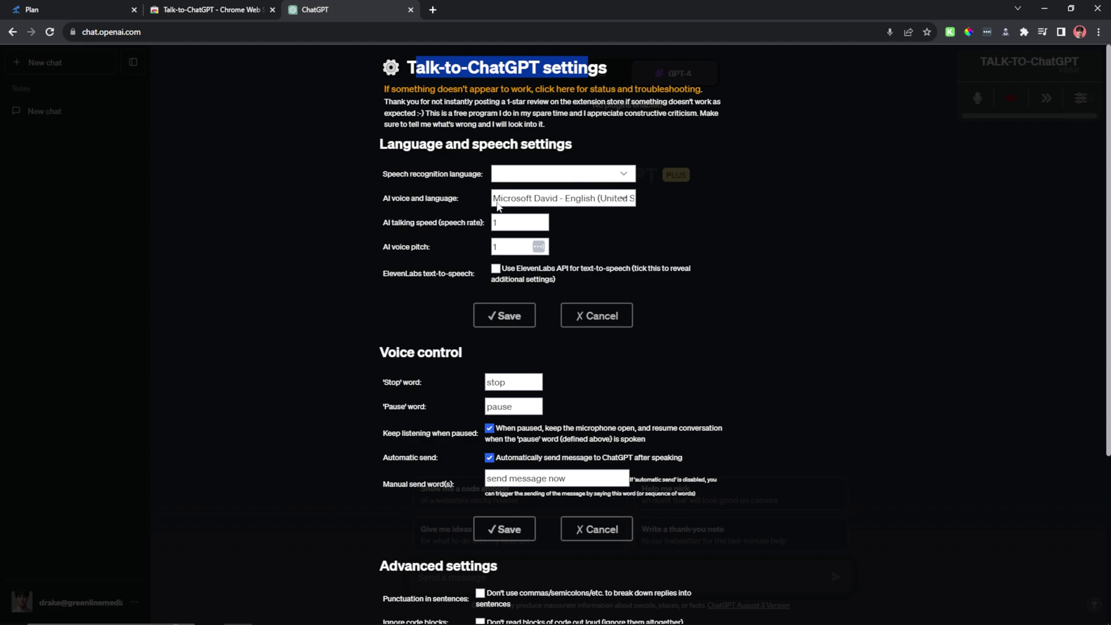
click(495, 268)
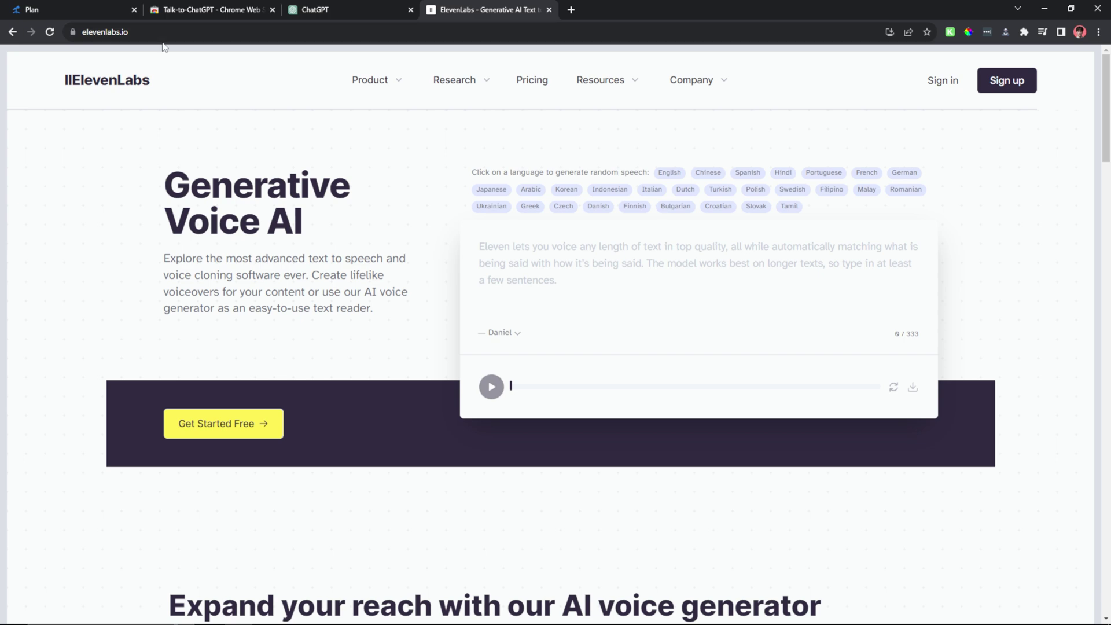
- Sign in to ElevenLabs, view the API key in Profile settings, and return to ChatGPT
click(961, 86)
click(1025, 86)
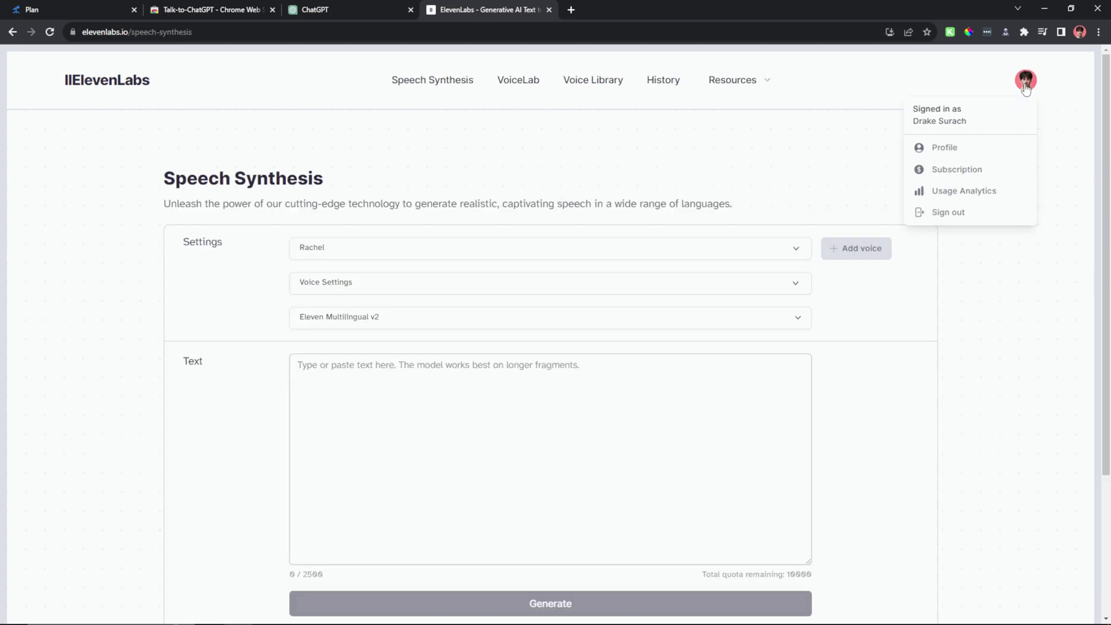
click(963, 153)
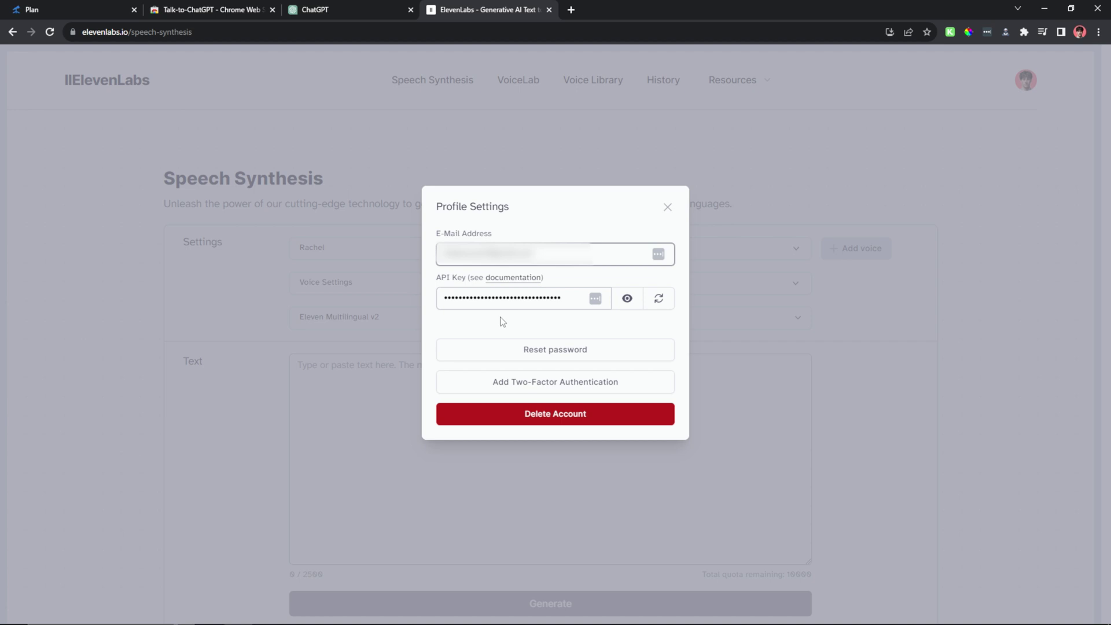
click(311, 9)
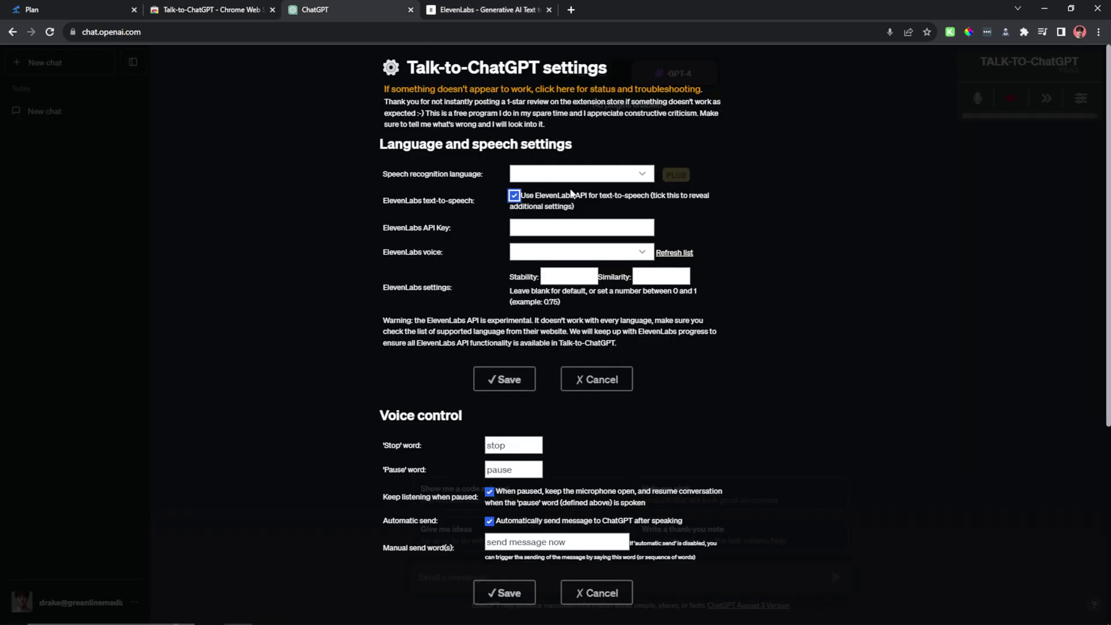
- Copy the API key from ElevenLabs and paste it into the ElevenLabs API Key field
click(539, 229)
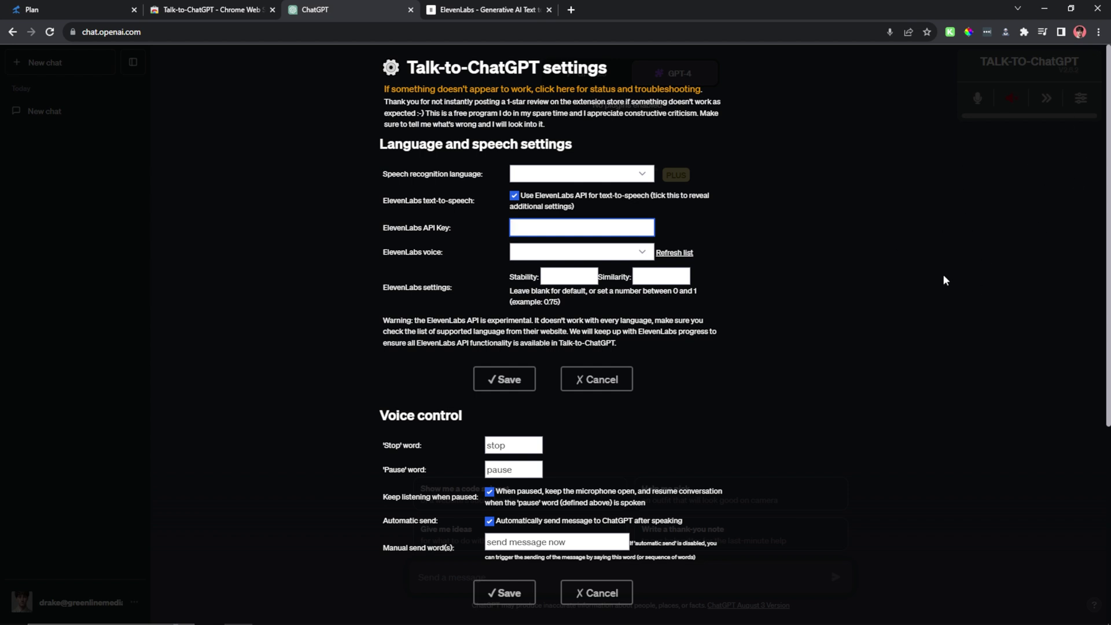
click(476, 7)
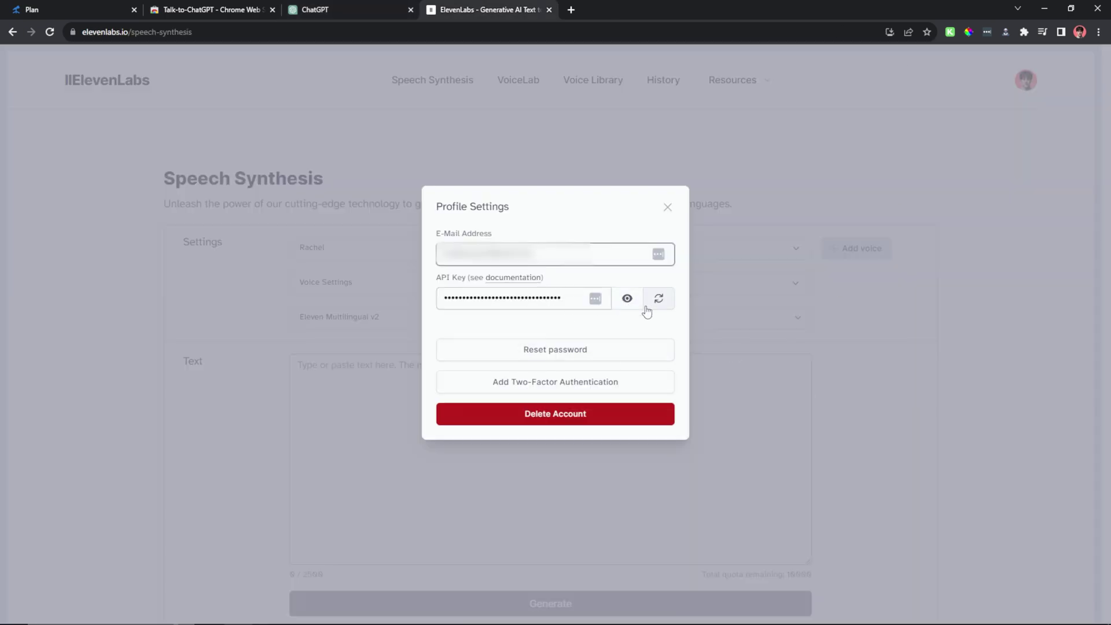
key(ctrl+shift+Tab)
key(ctrl+v)
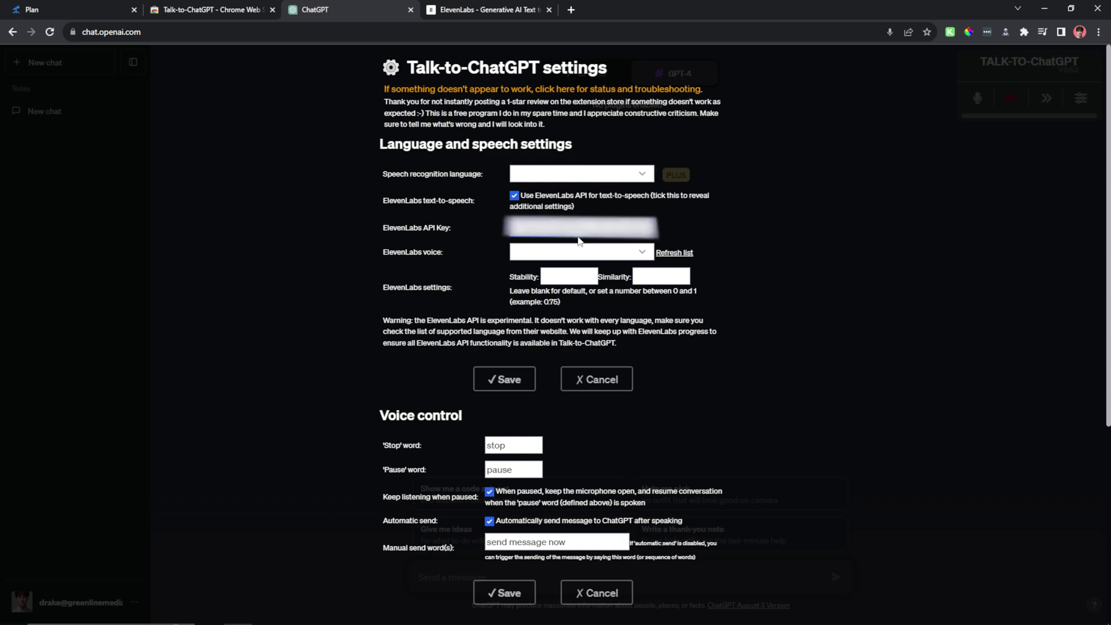
- Choose Emily from the ElevenLabs voice dropdown
drag(385, 251, 451, 257)
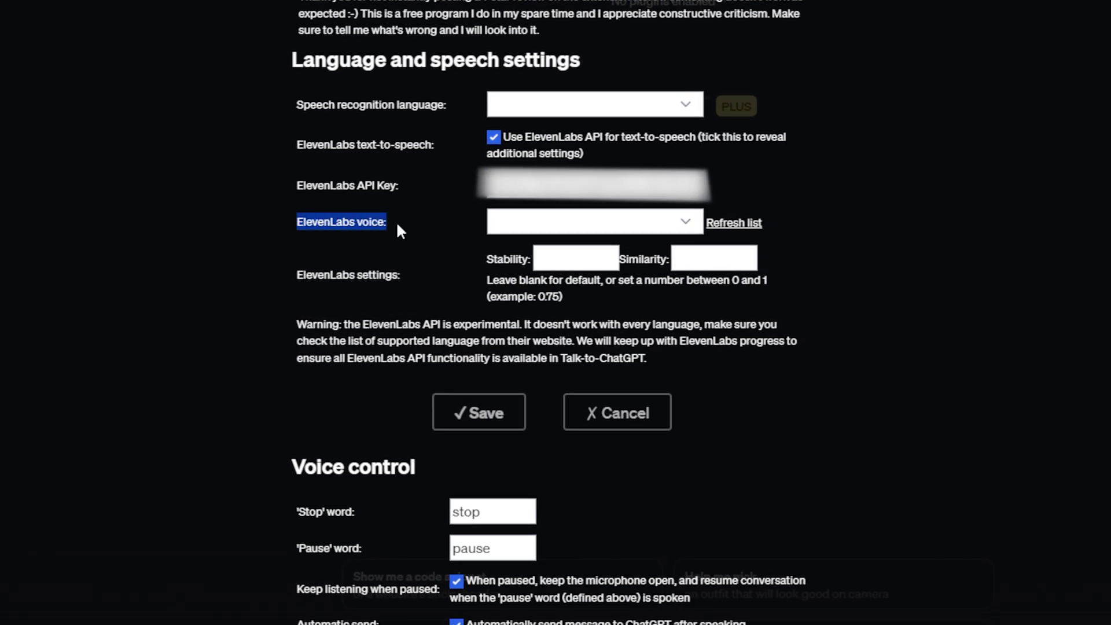
click(685, 225)
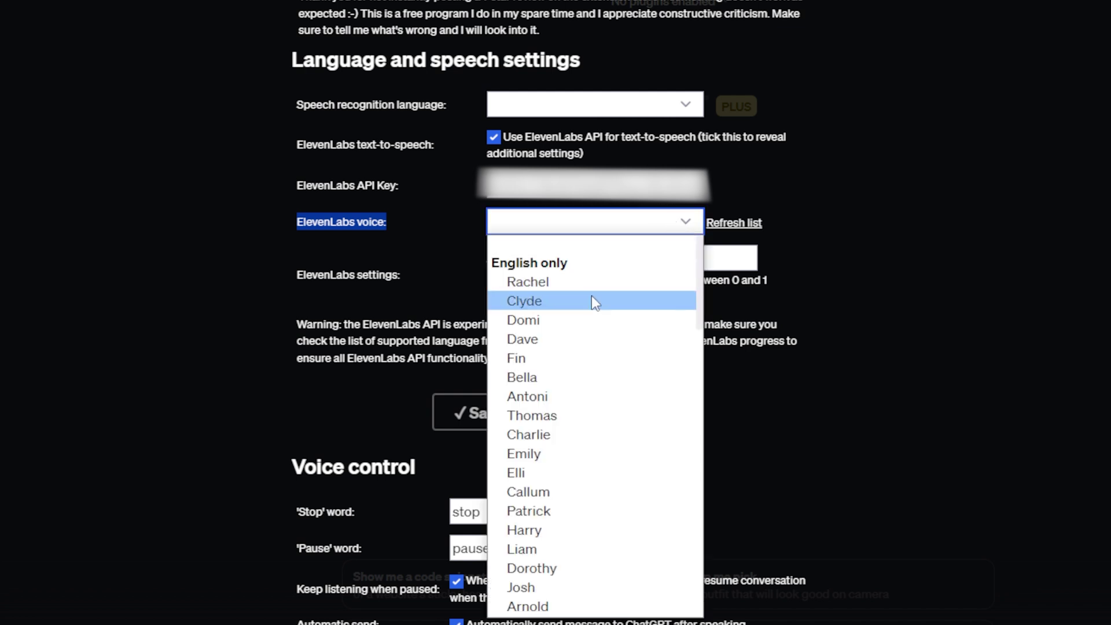
scroll(592, 296, down, 10)
scroll(593, 299, up, 3)
scroll(593, 302, up, 7)
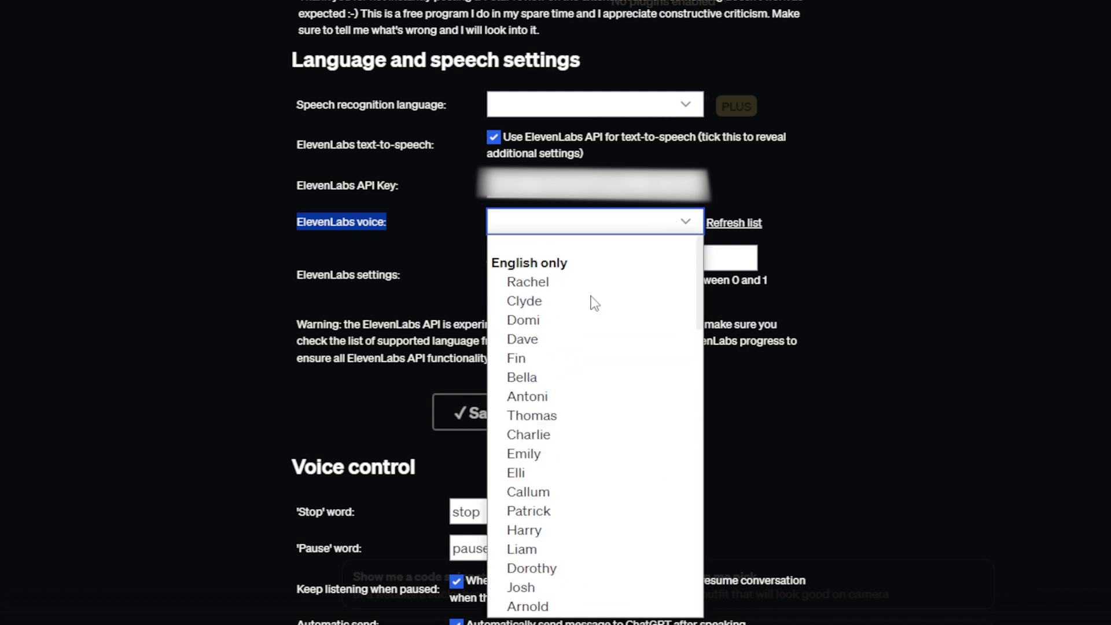
click(572, 456)
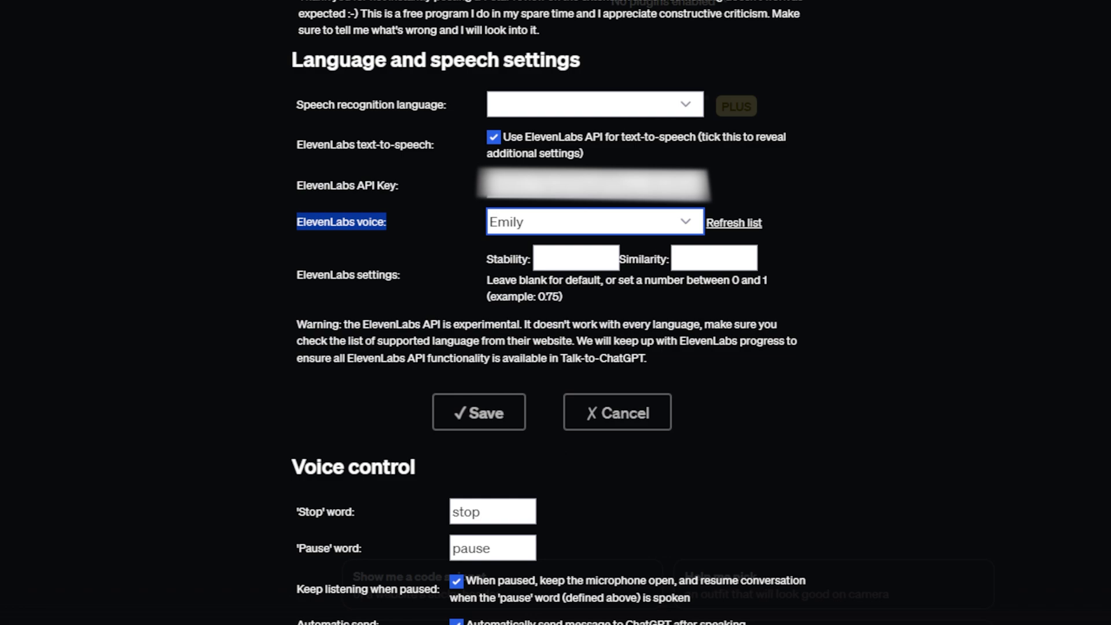
- Save the Talk-to-ChatGPT settings, reload ChatGPT, and start the voice assistant
click(470, 416)
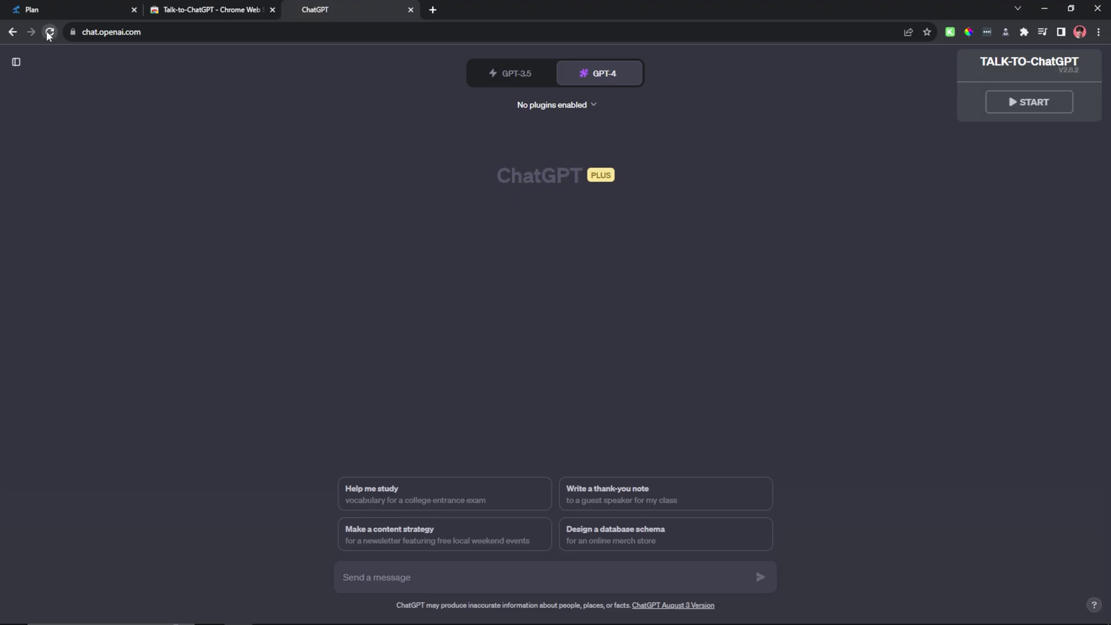
click(49, 33)
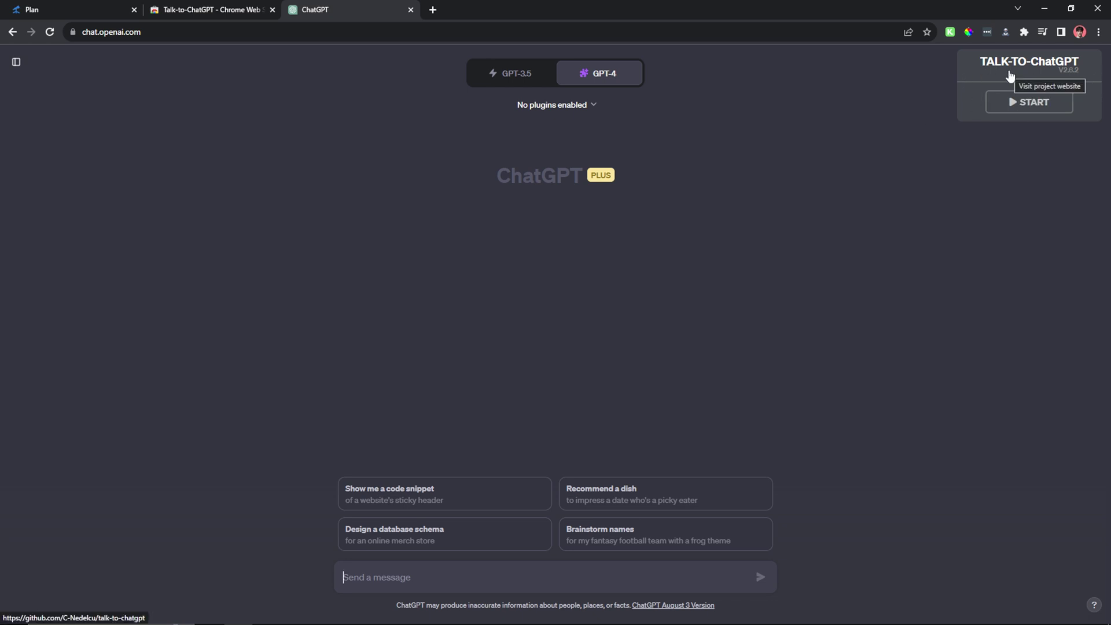
click(1023, 108)
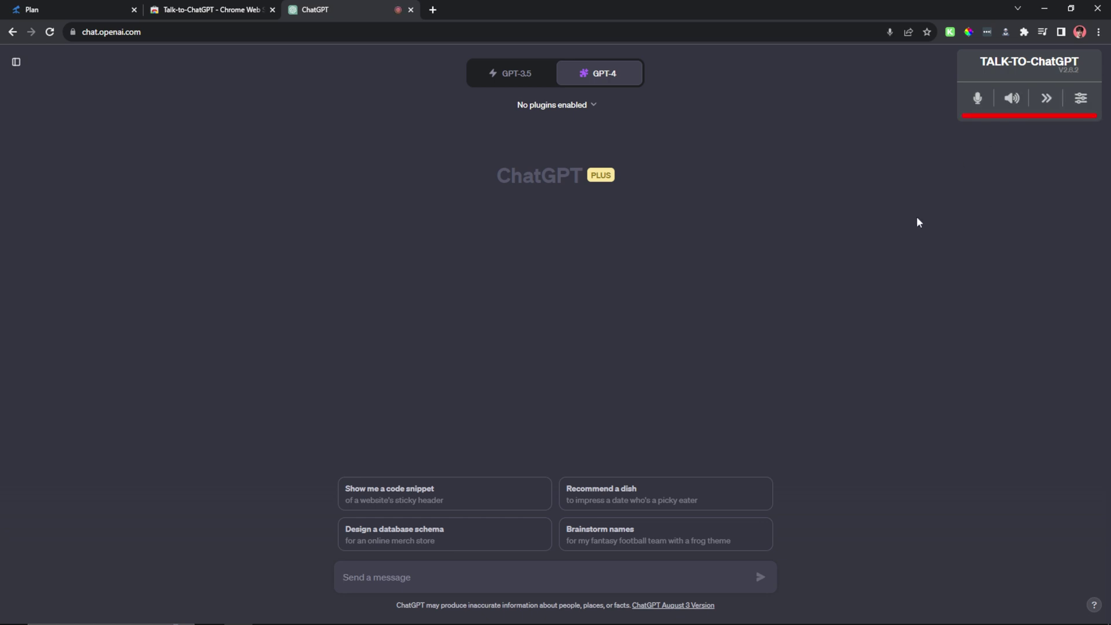